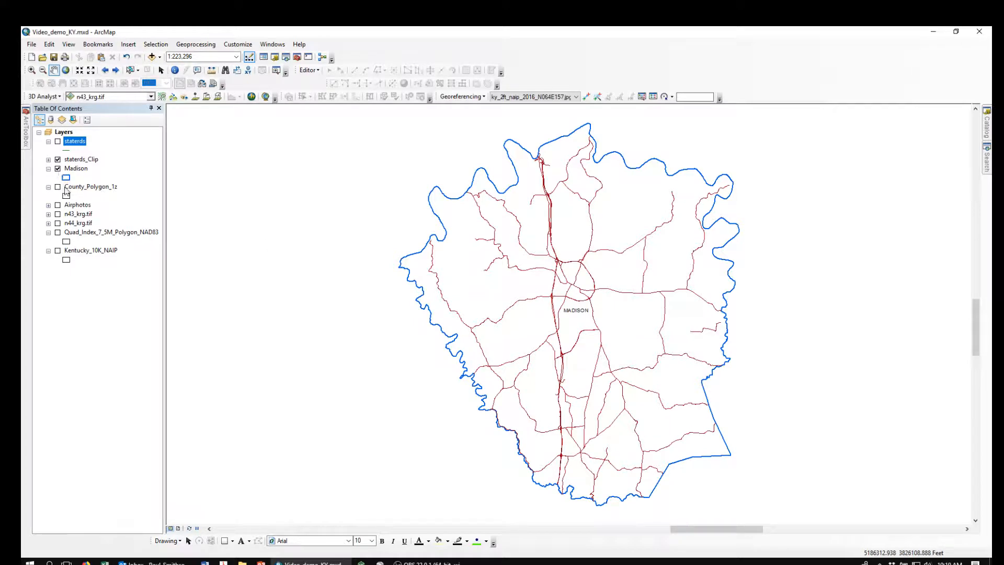
- Turn on the County_Polygon_1z layer and show it for the whole state
click(57, 187)
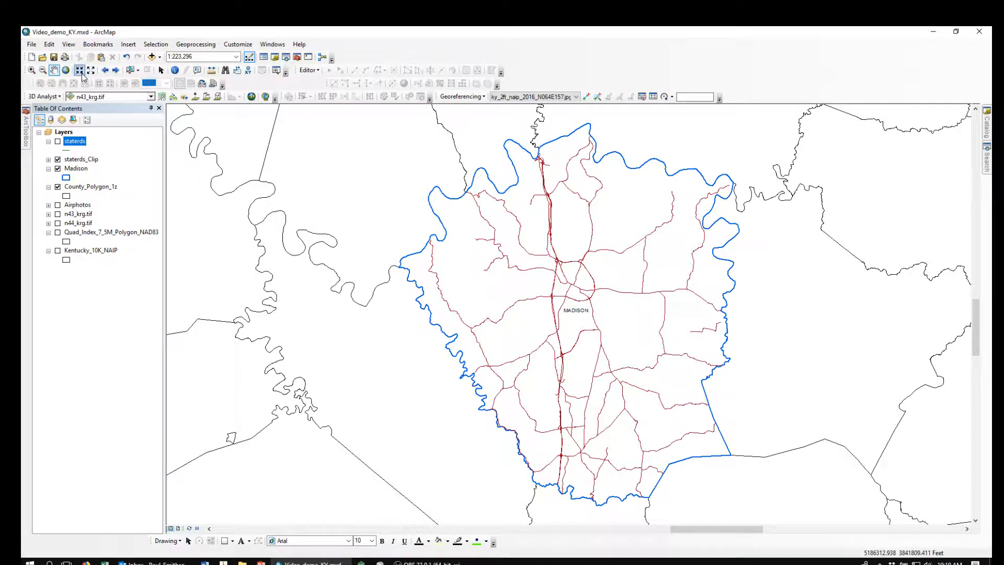
click(66, 70)
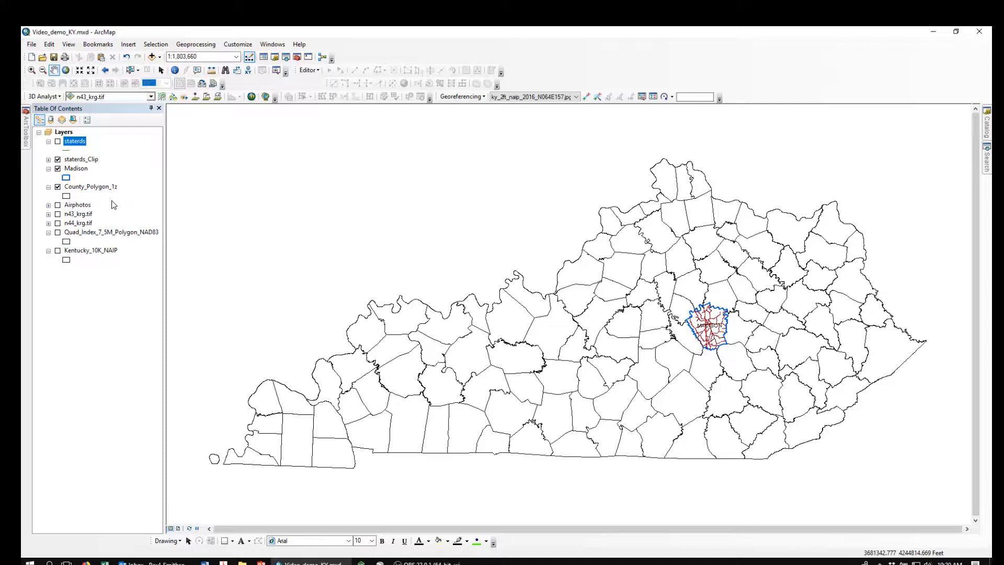
- Start a definition query on County_Polygon_1z with the expression "NAME" = and list the field's unique values
double_click(83, 188)
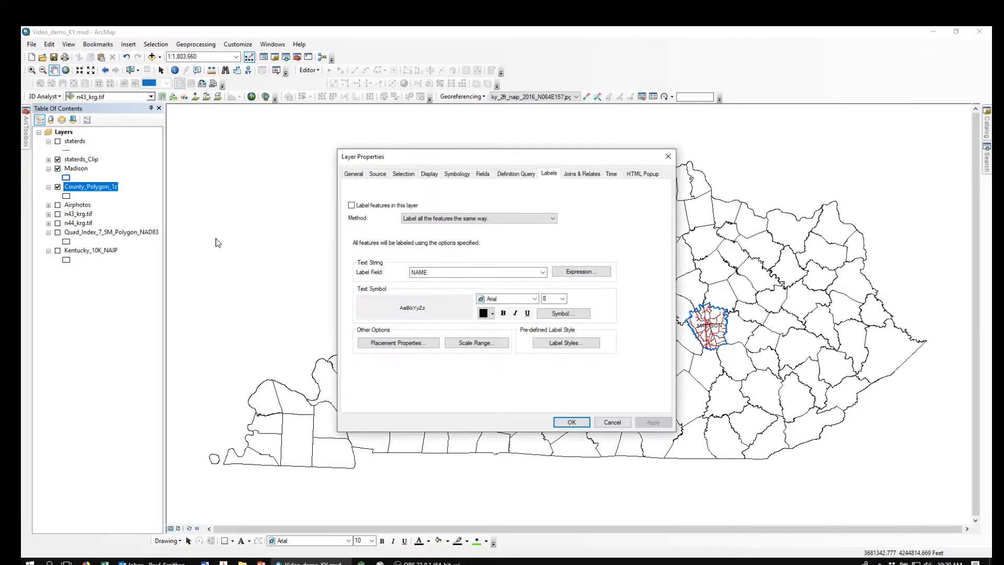
click(517, 176)
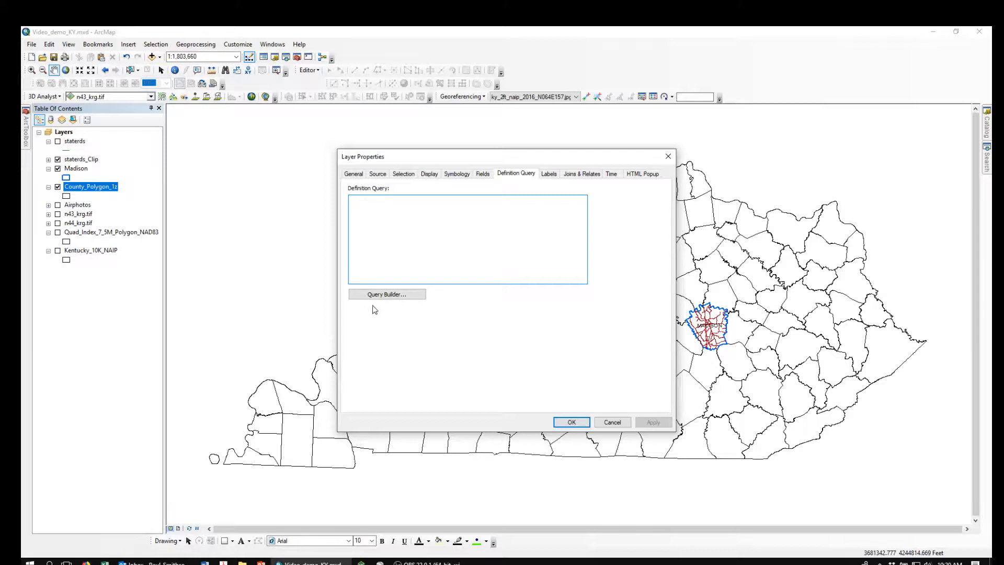
click(382, 295)
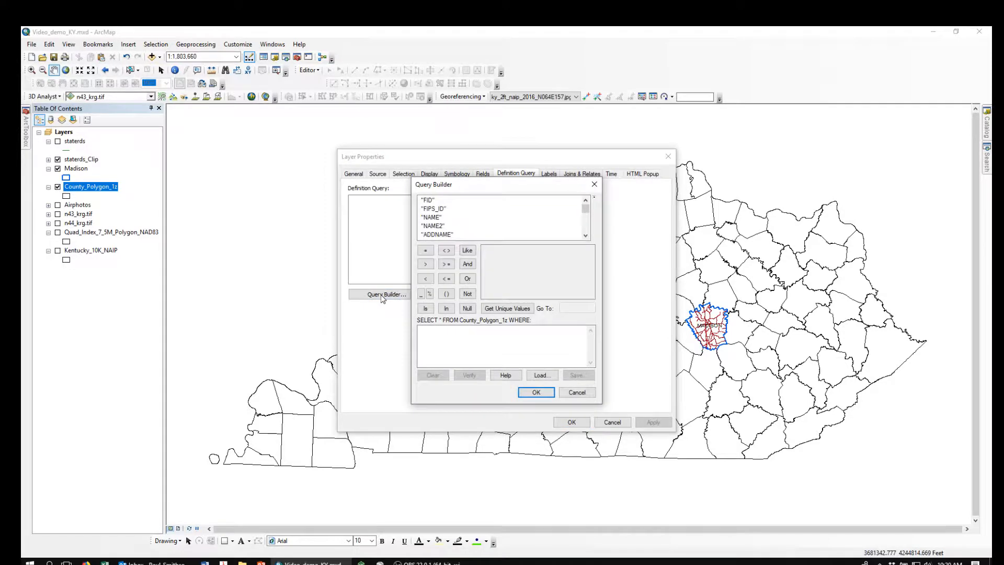
double_click(432, 217)
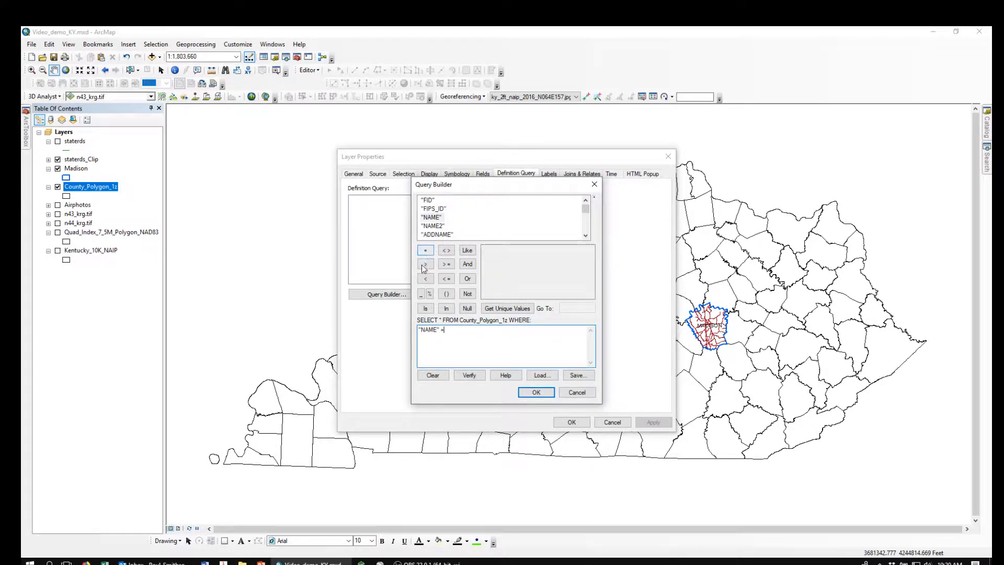
click(523, 309)
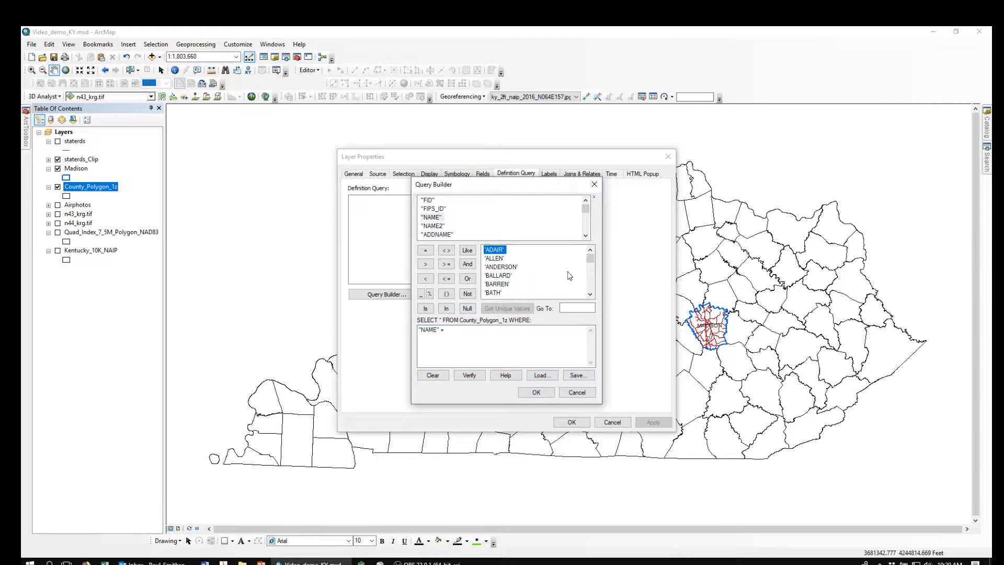
- Complete the county definition query with the value 'JACKSON' and apply it to the layer
click(591, 282)
click(592, 282)
click(592, 283)
click(591, 283)
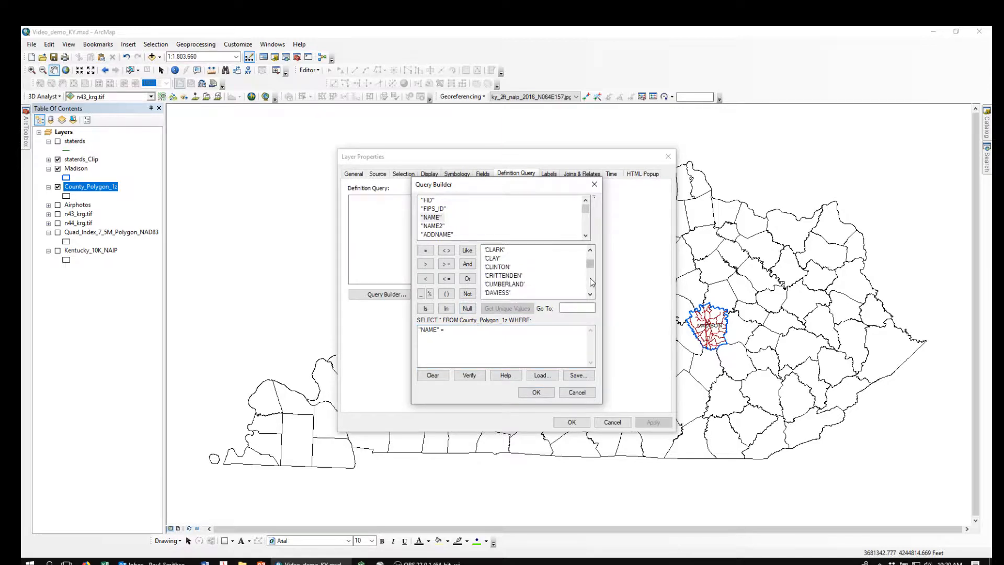
click(592, 283)
click(592, 282)
click(591, 282)
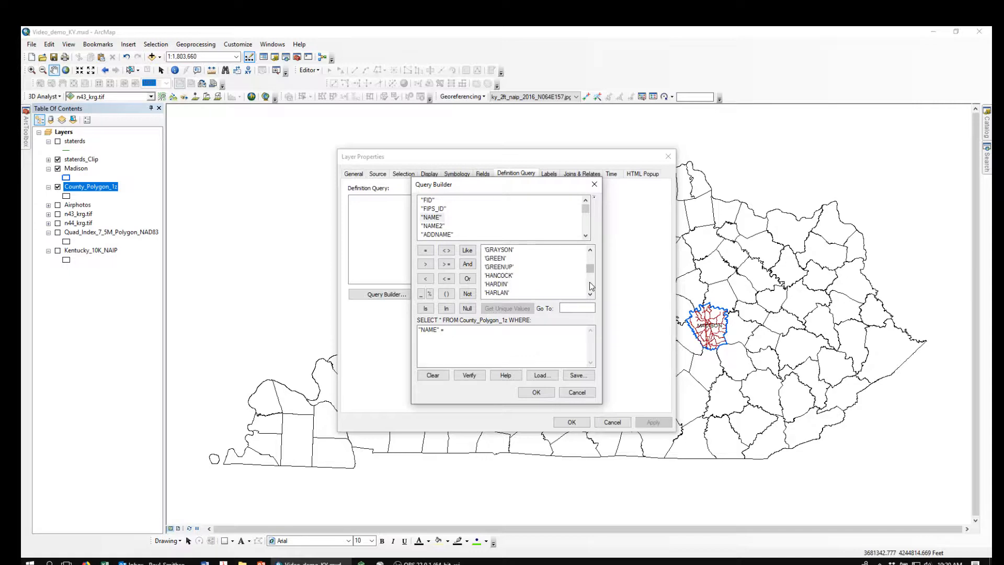
click(590, 283)
click(592, 285)
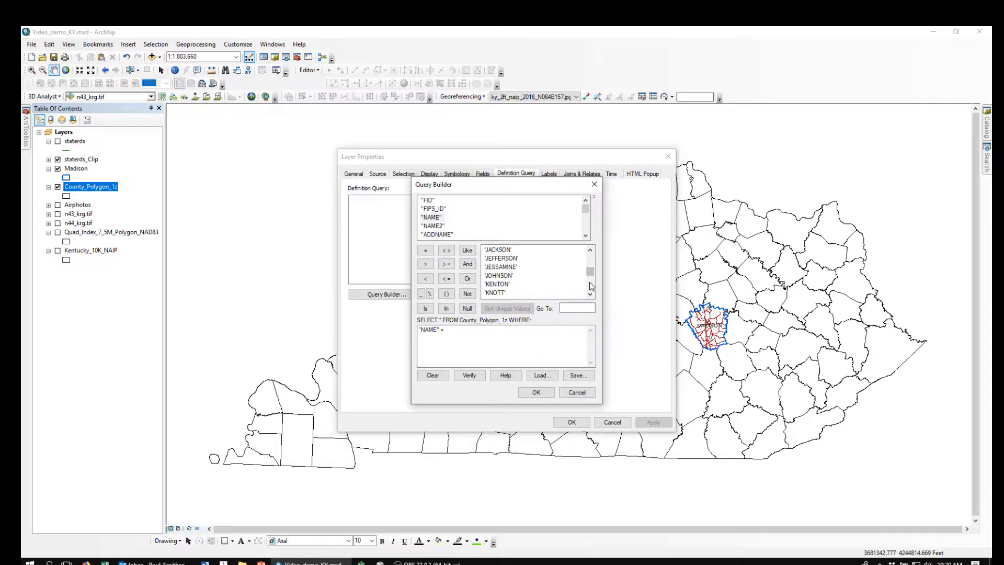
click(500, 251)
double_click(500, 251)
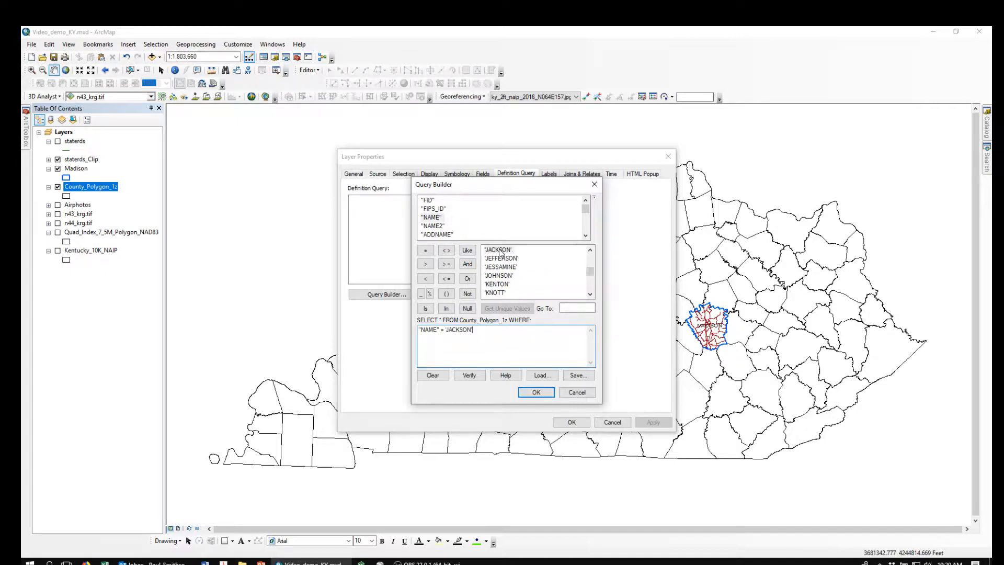
click(535, 394)
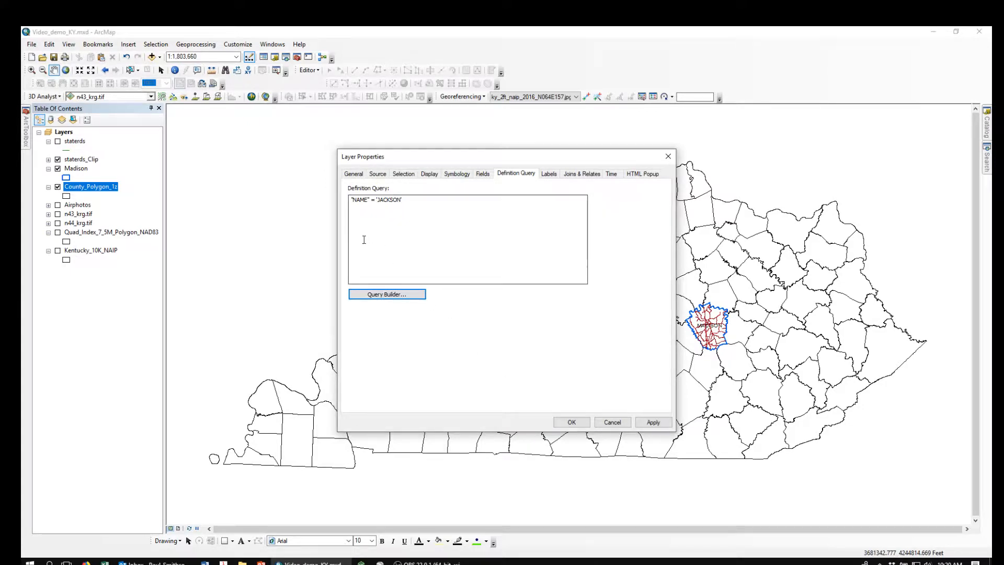
click(573, 422)
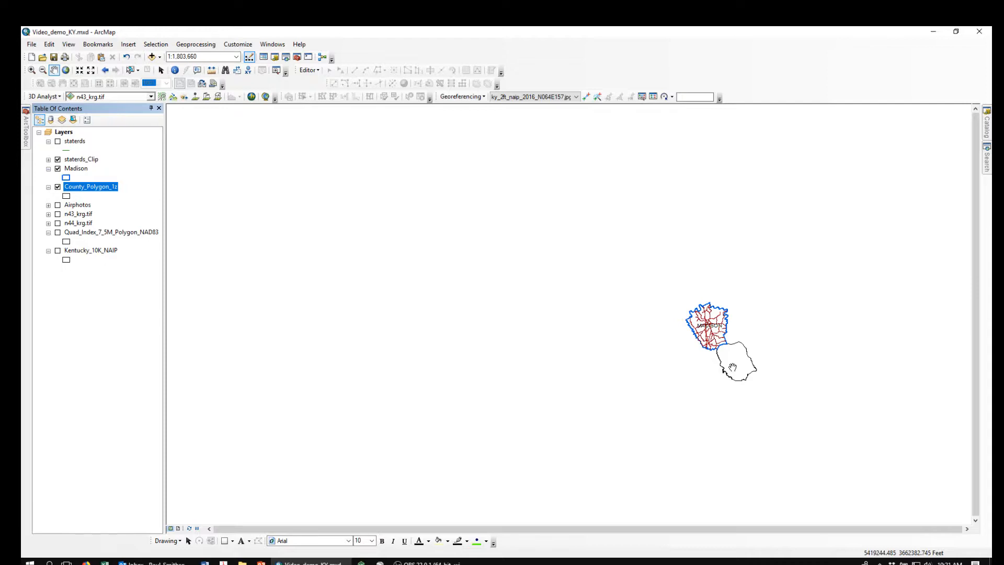
- Clear the definition query from the County_Polygon_1z layer
double_click(89, 188)
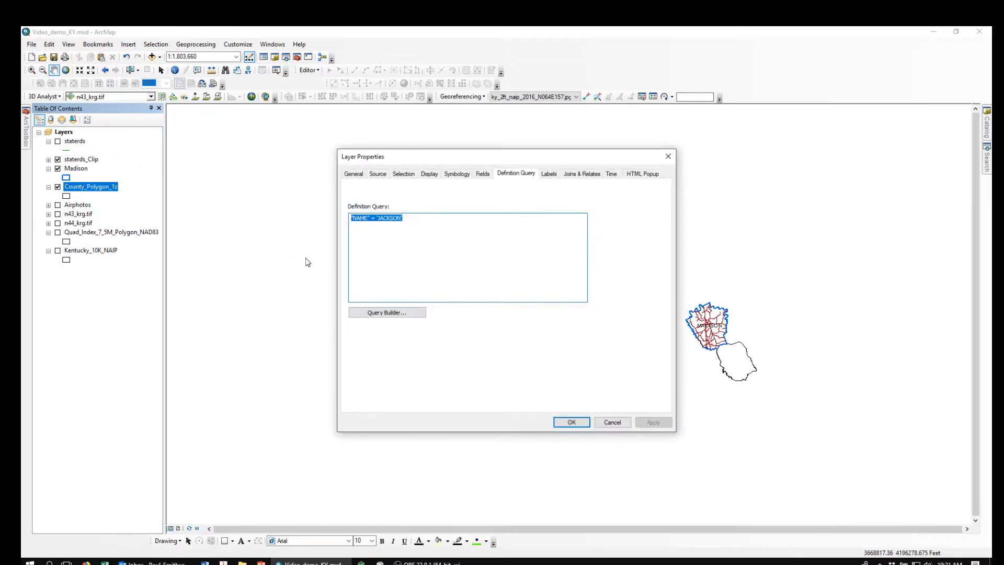
key(Delete)
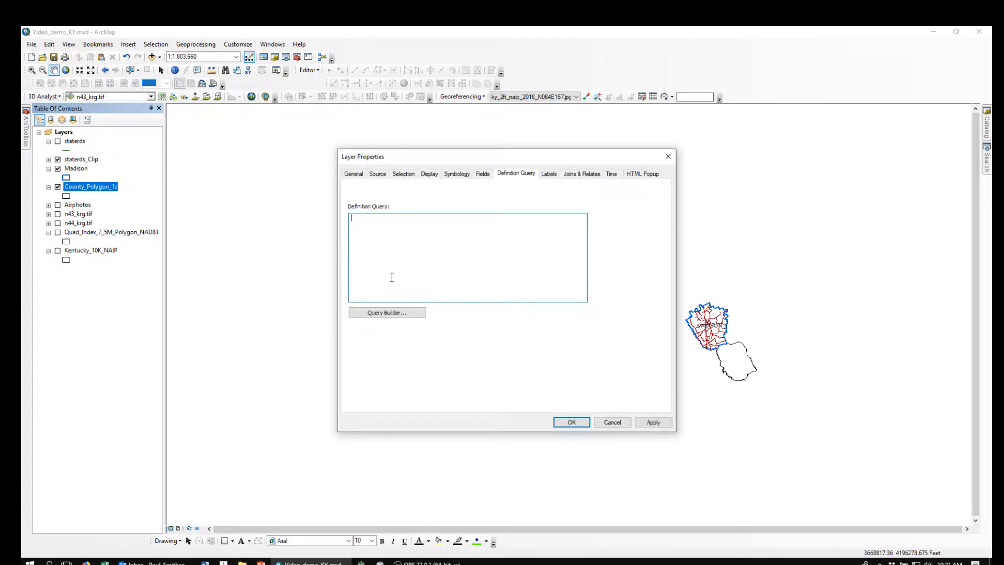
click(572, 423)
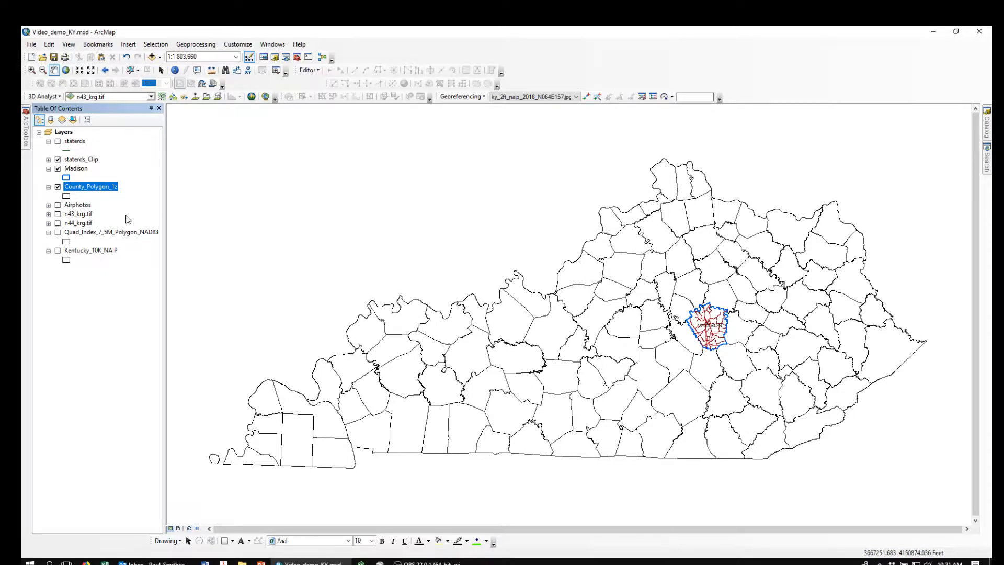
- Hide the Madison and staterds_Clip layers and turn on the staterds layer
click(58, 168)
click(57, 159)
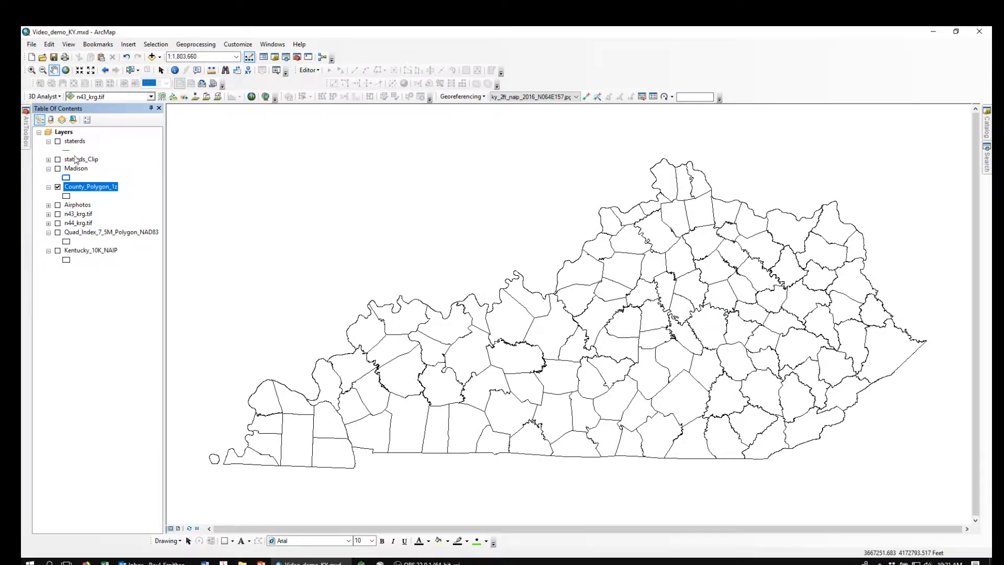
click(58, 141)
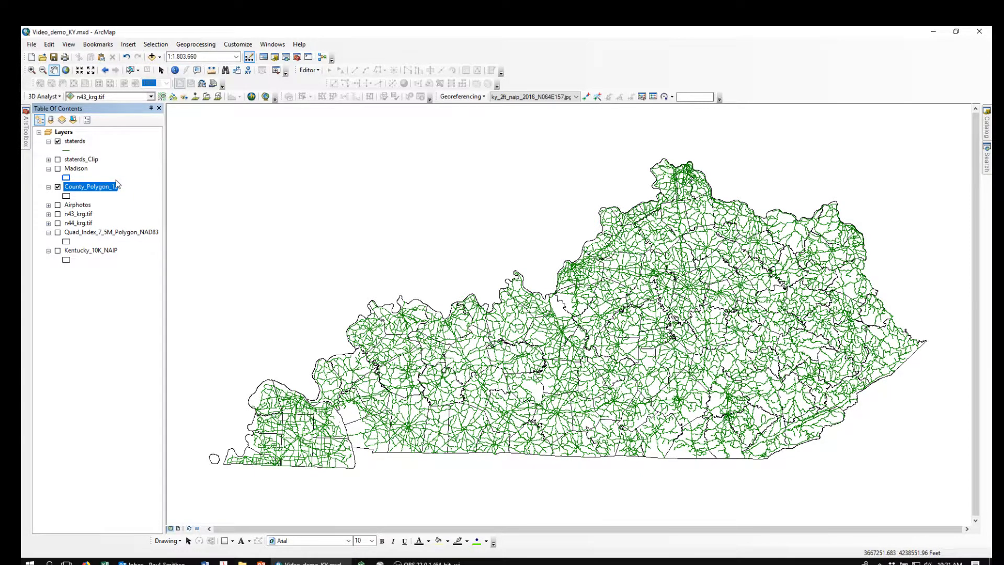
- Categorize the staterds symbology by unique ROUTE_TYPE values, adding all values and switching off the all other values class
click(74, 142)
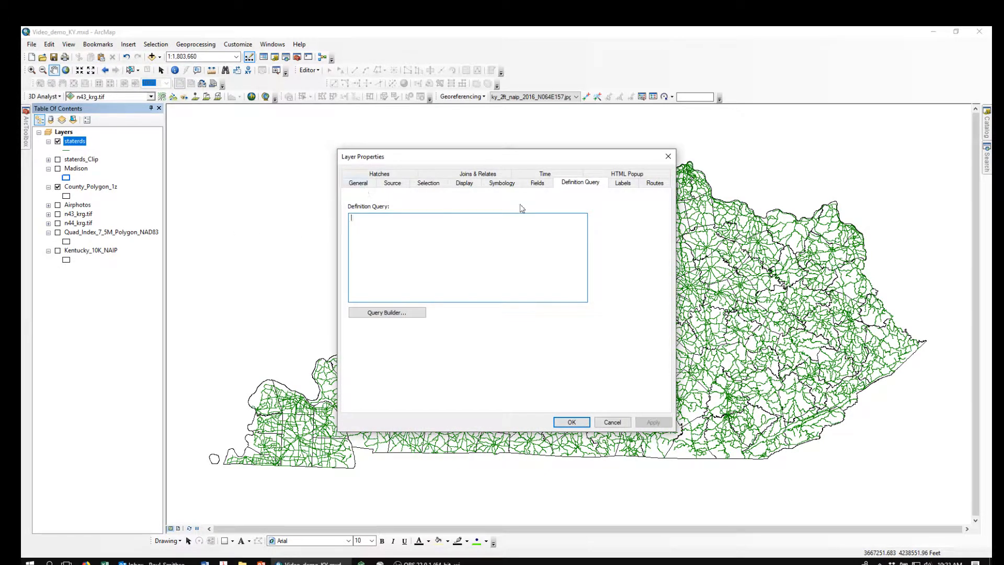
click(504, 184)
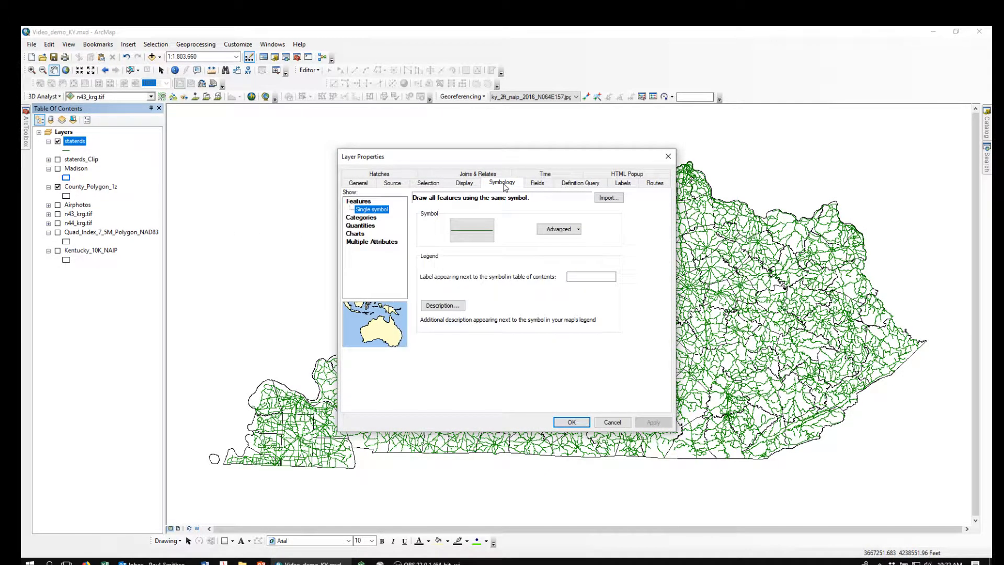
click(363, 218)
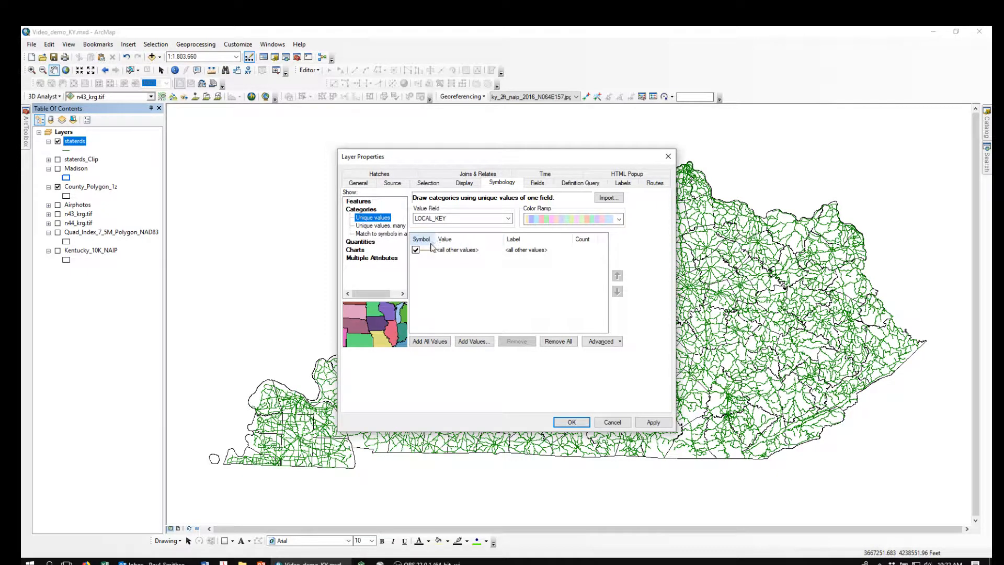
click(508, 219)
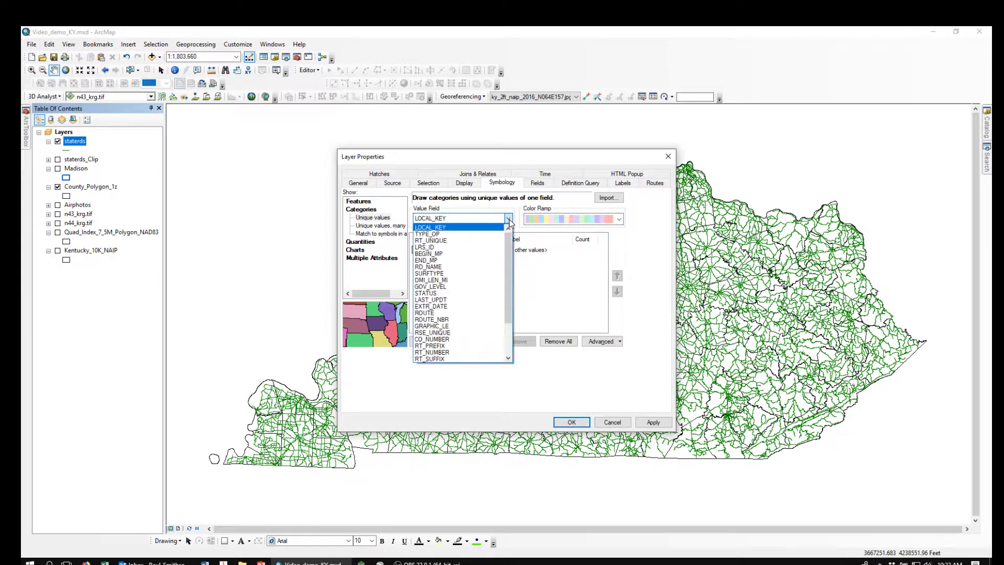
drag(510, 243, 512, 287)
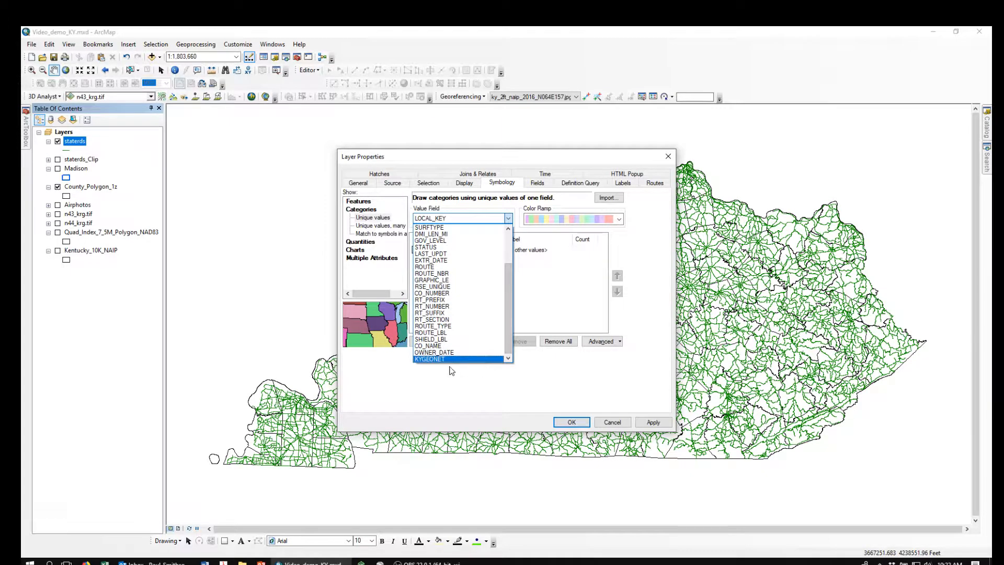
click(429, 327)
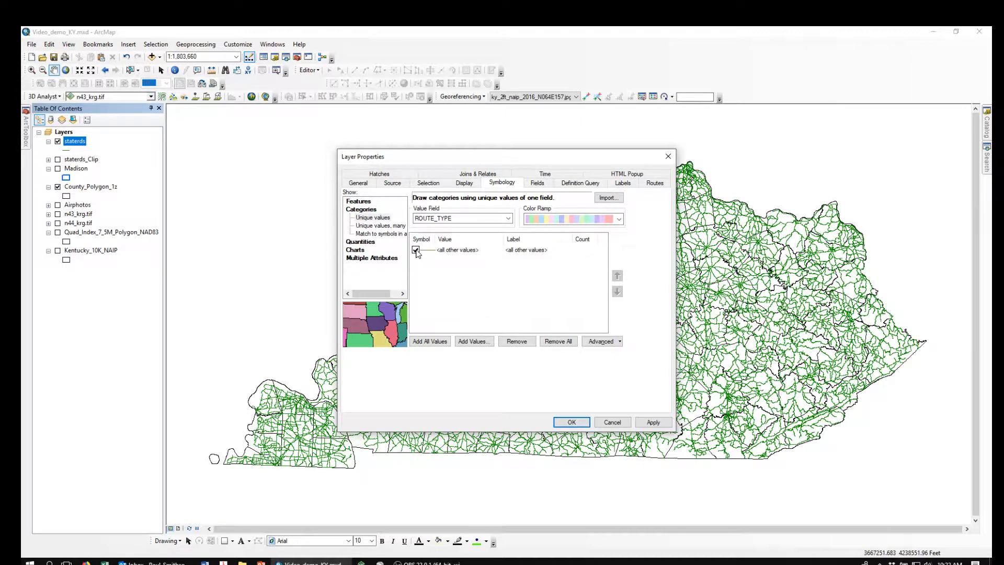
click(429, 342)
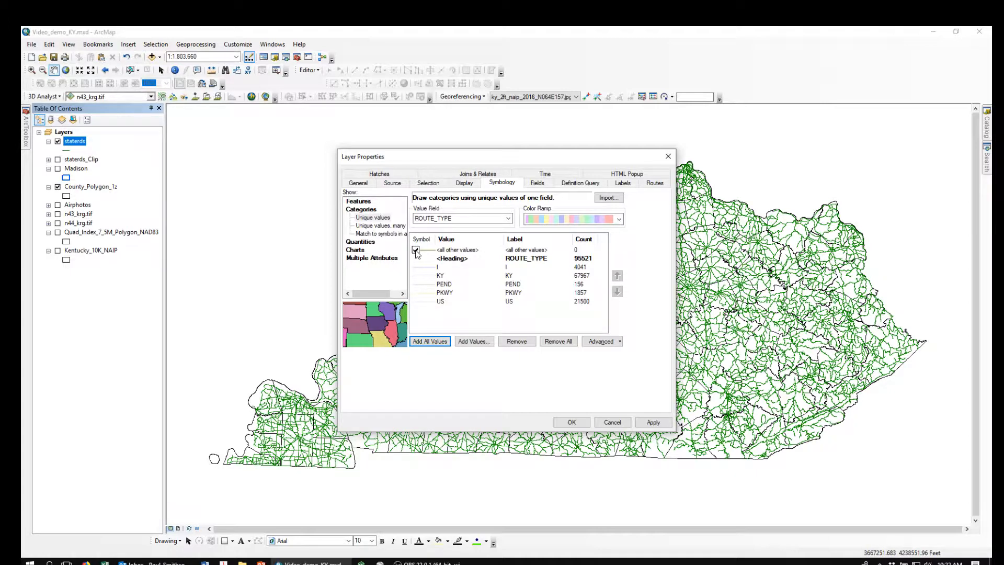
click(416, 250)
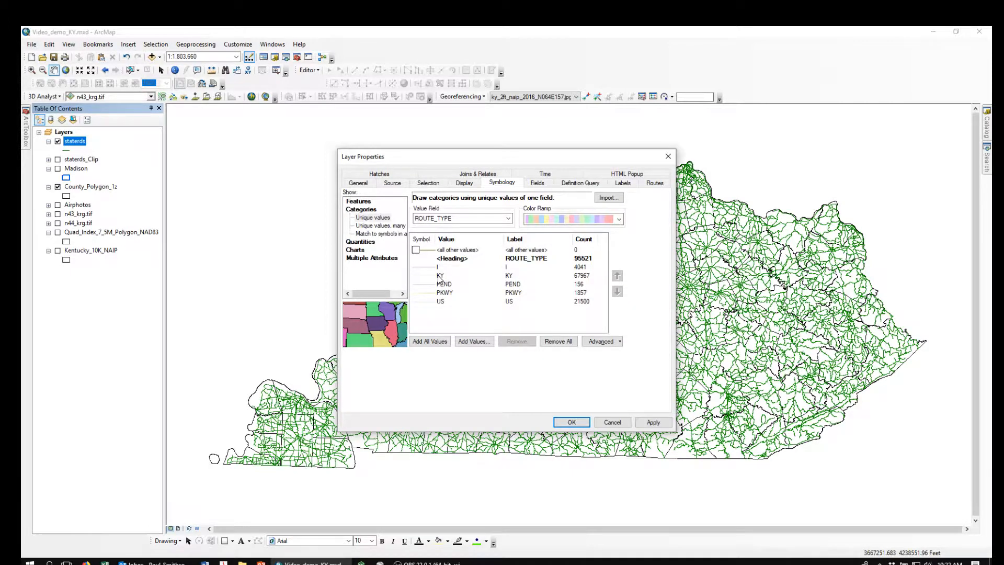
- Remove the KY and PEND route types from the staterds symbology
click(438, 278)
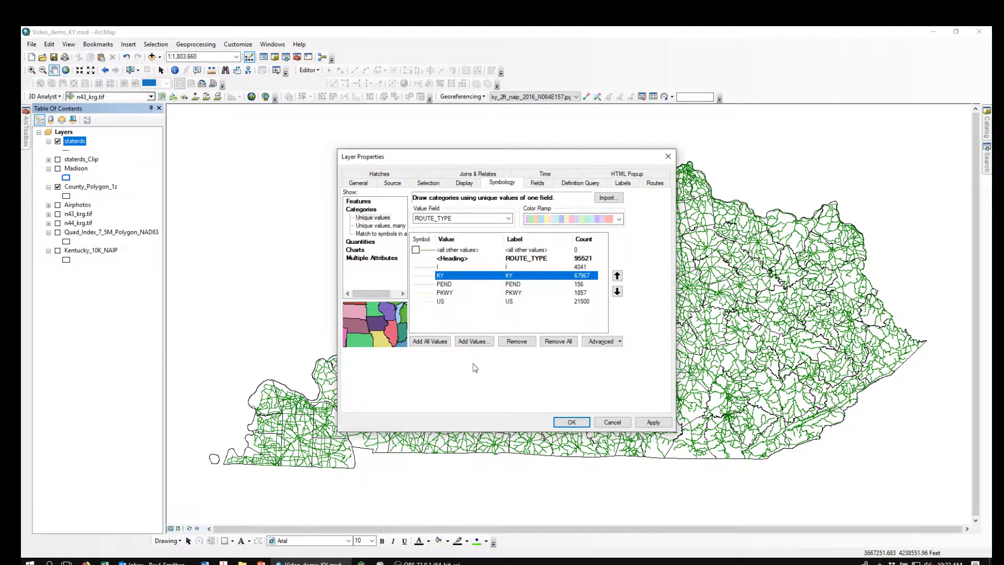
click(518, 342)
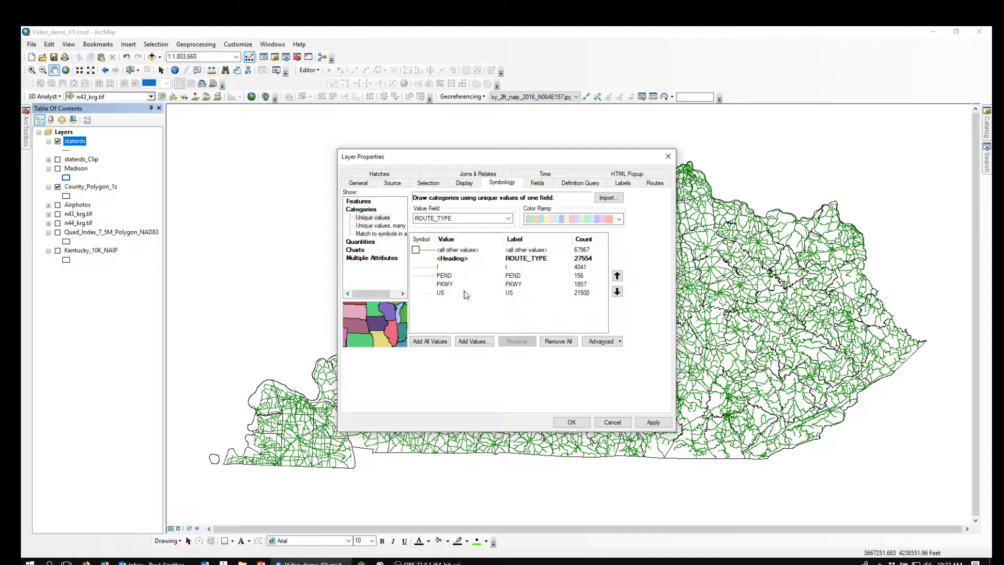
click(442, 275)
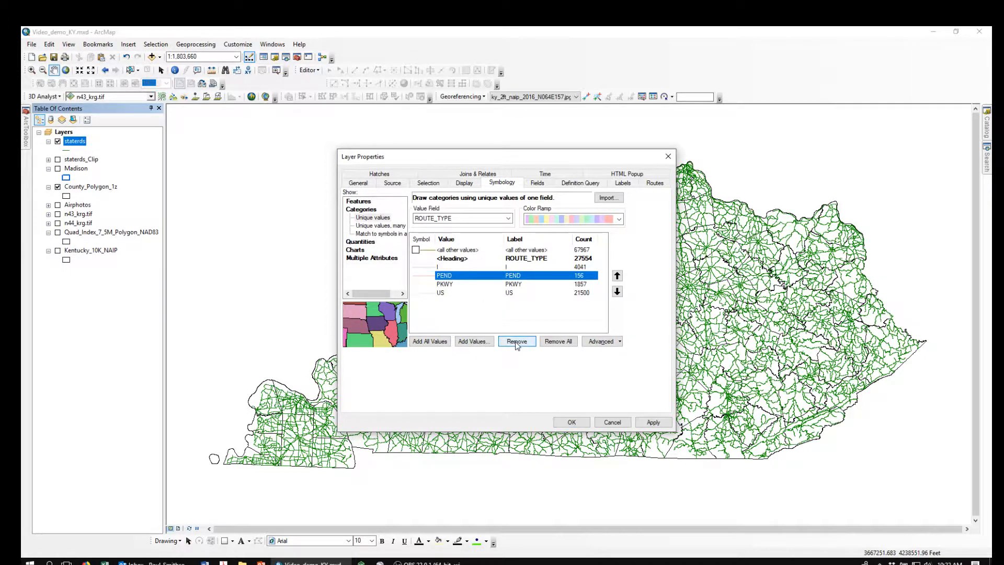
click(515, 341)
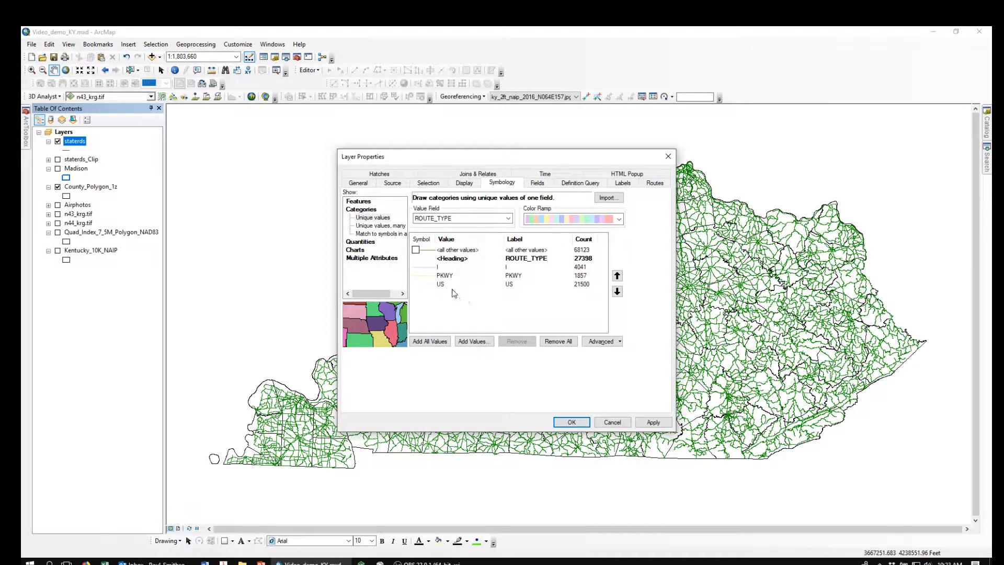
- Assign the Expressway line symbol to the I route type
double_click(426, 269)
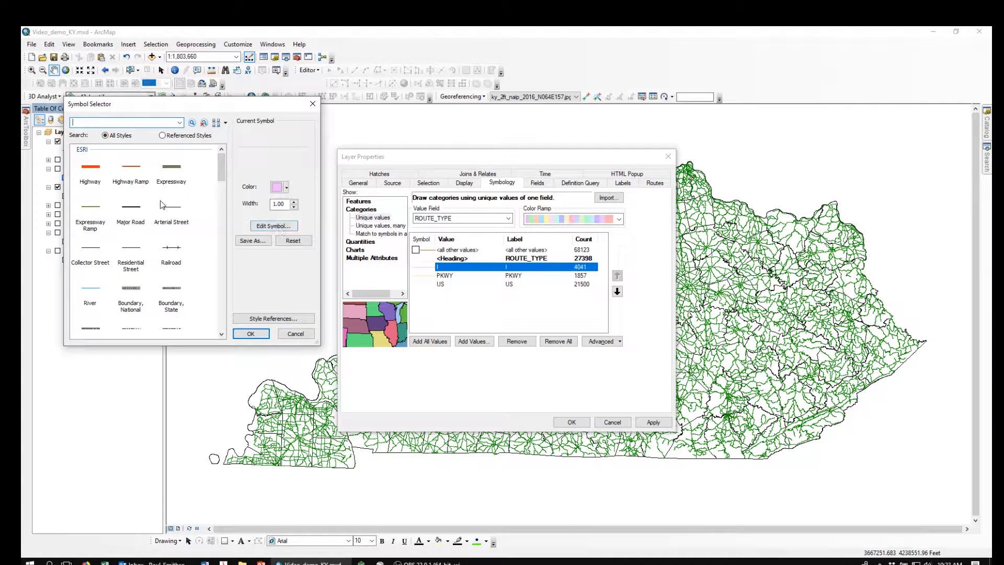
click(173, 170)
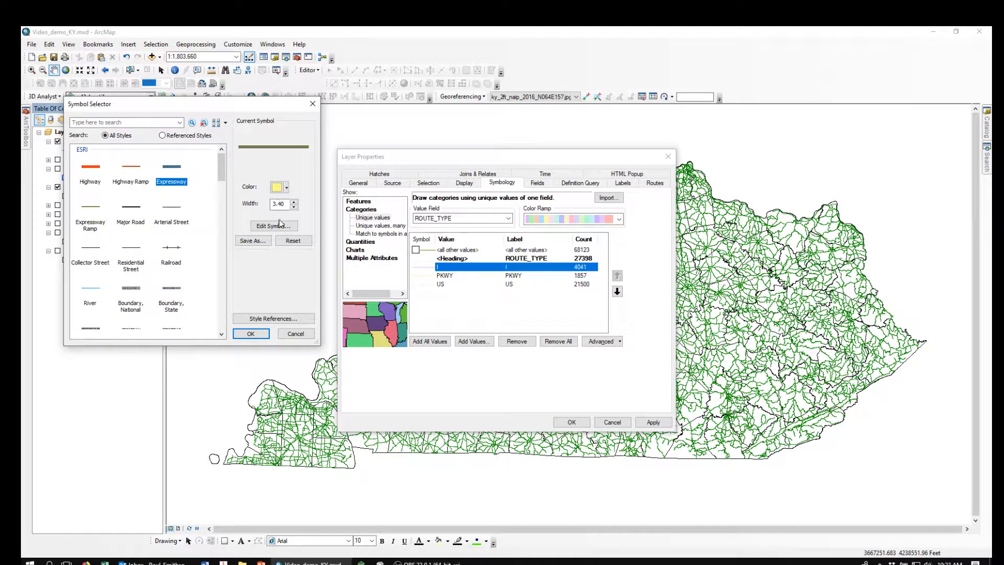
click(253, 335)
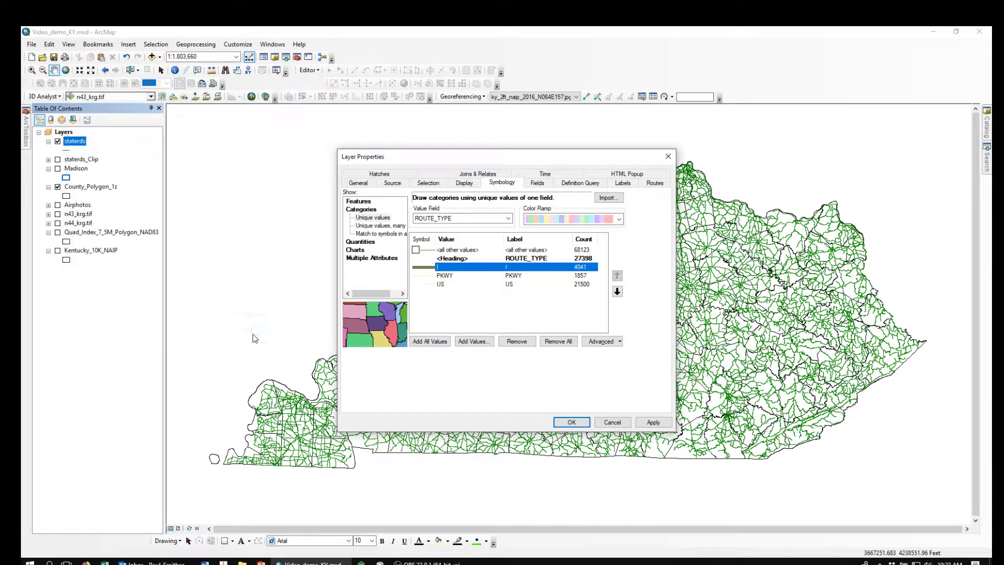
- Assign the Highway line symbol with a width of 2.5 to the US route type
double_click(426, 284)
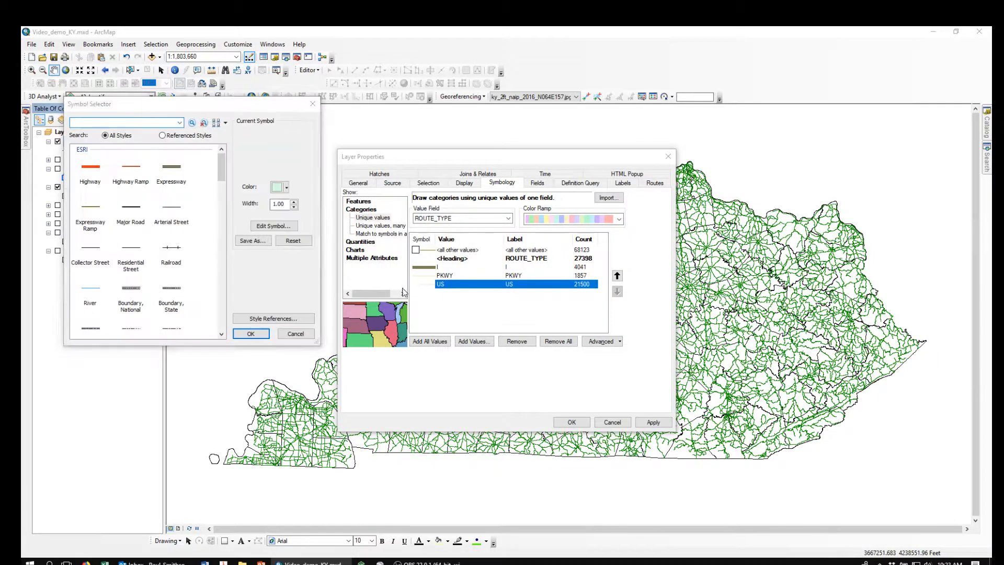
click(91, 174)
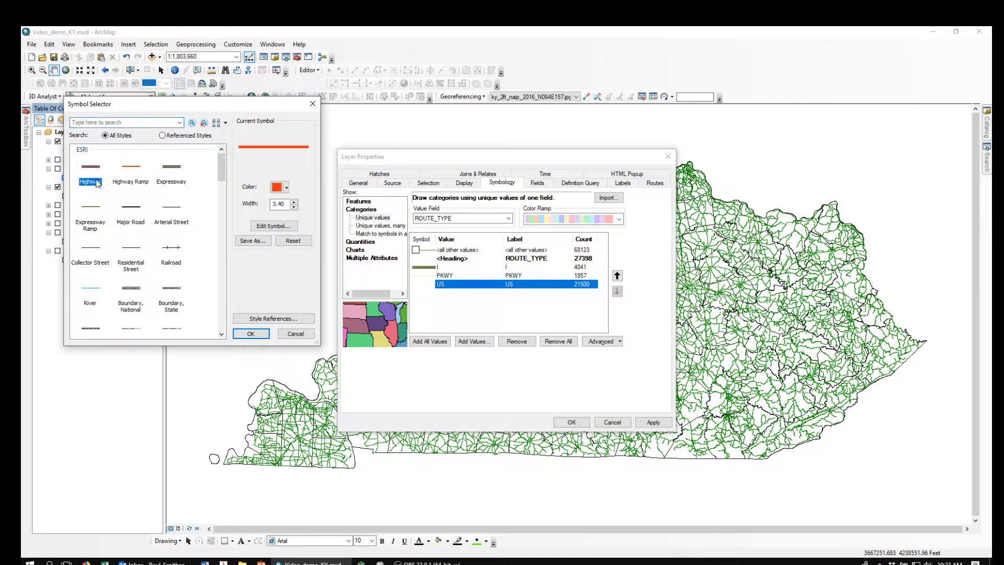
double_click(287, 203)
text(2)
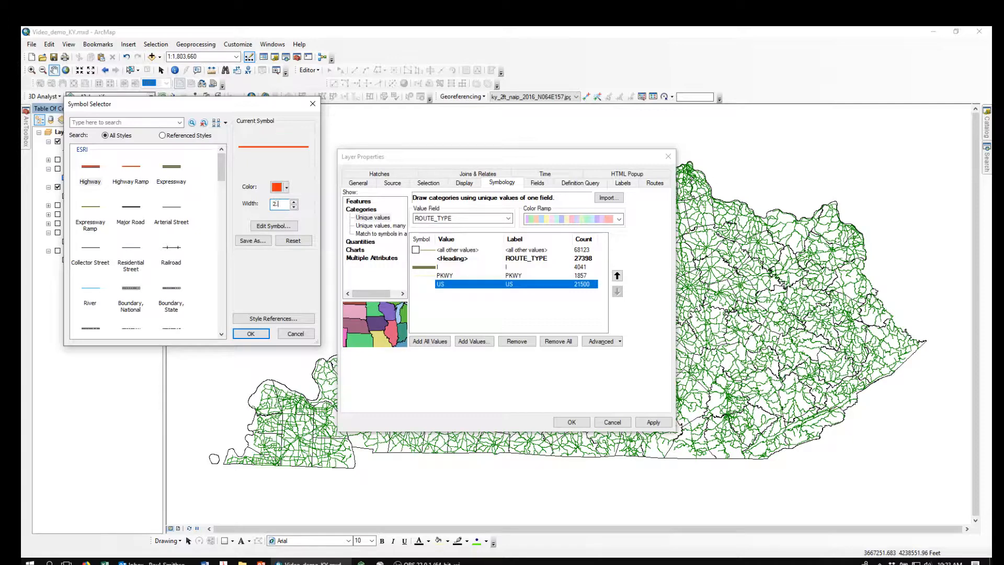
text(.5)
click(248, 335)
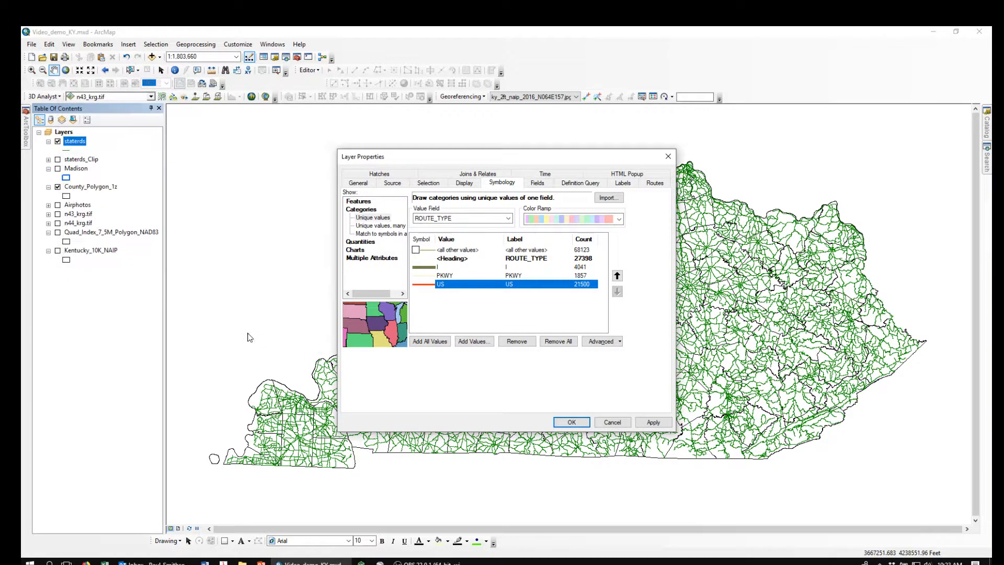
- Give the PKWY route type a Lapis Lazuli line with a width of 2 and apply the staterds symbology to the map
double_click(424, 277)
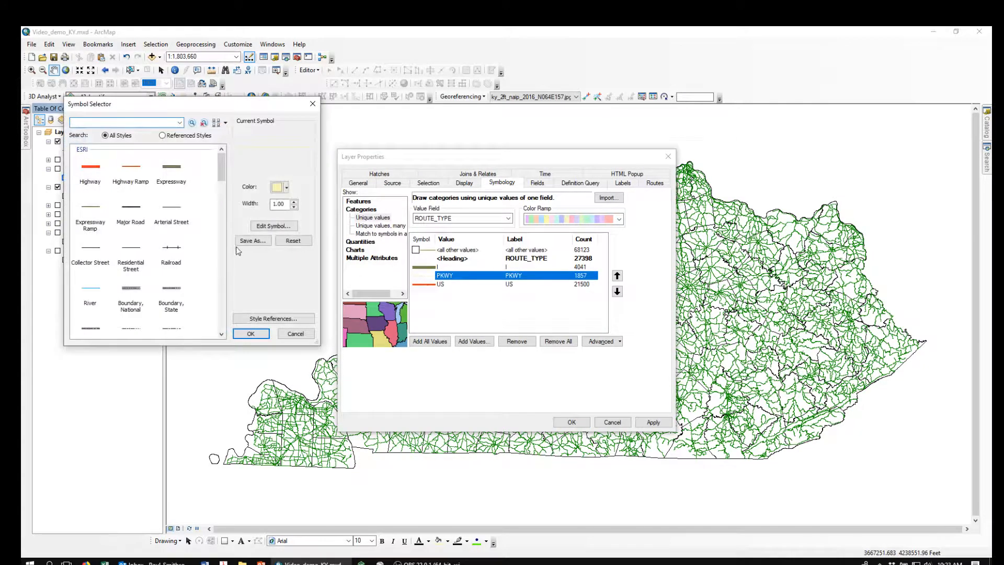
click(287, 189)
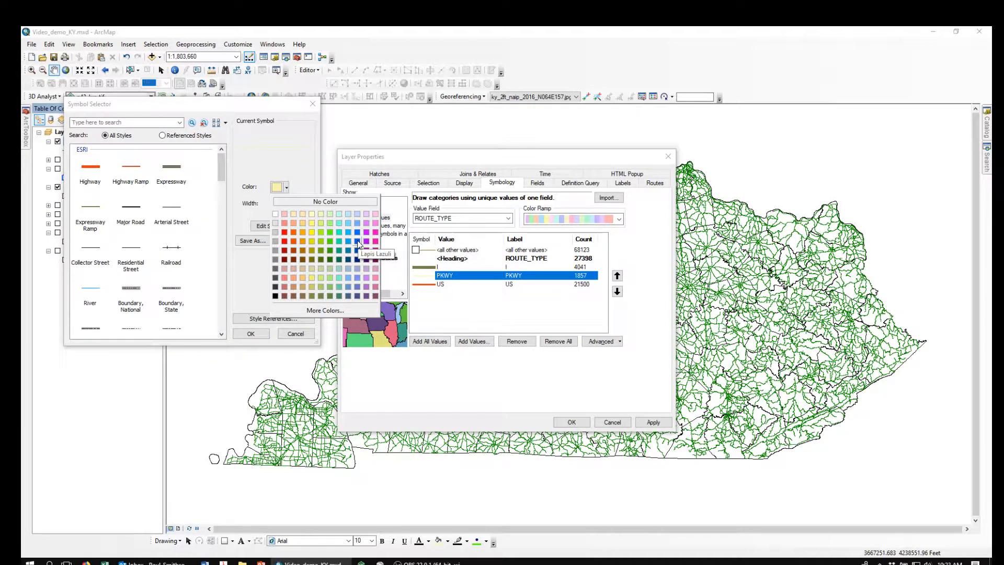
click(357, 243)
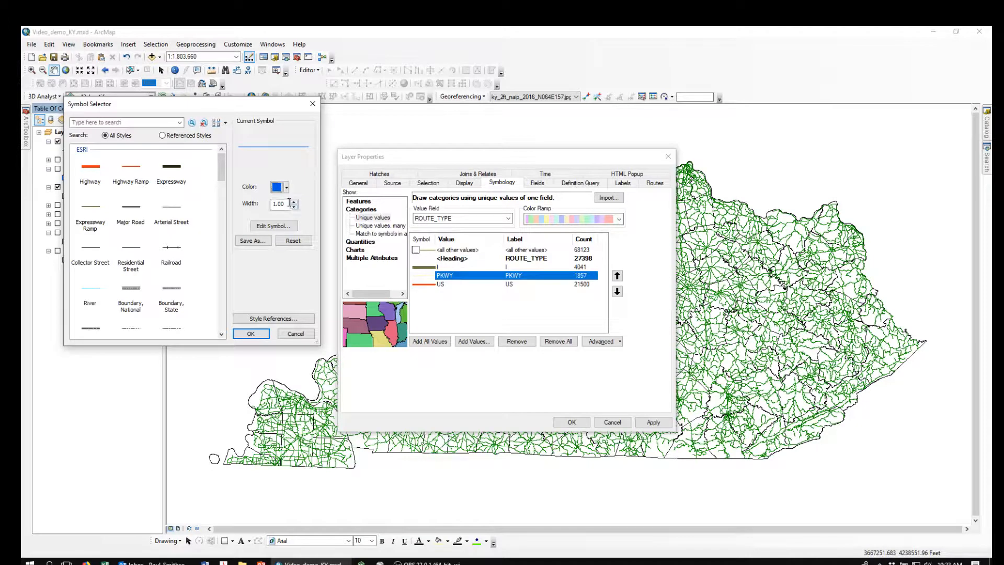
click(297, 203)
click(251, 334)
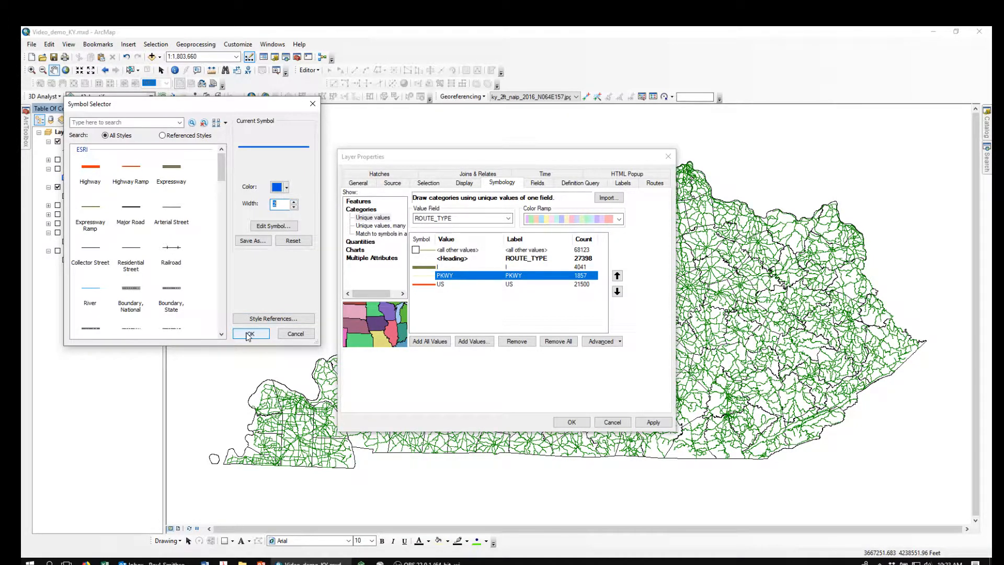
click(250, 336)
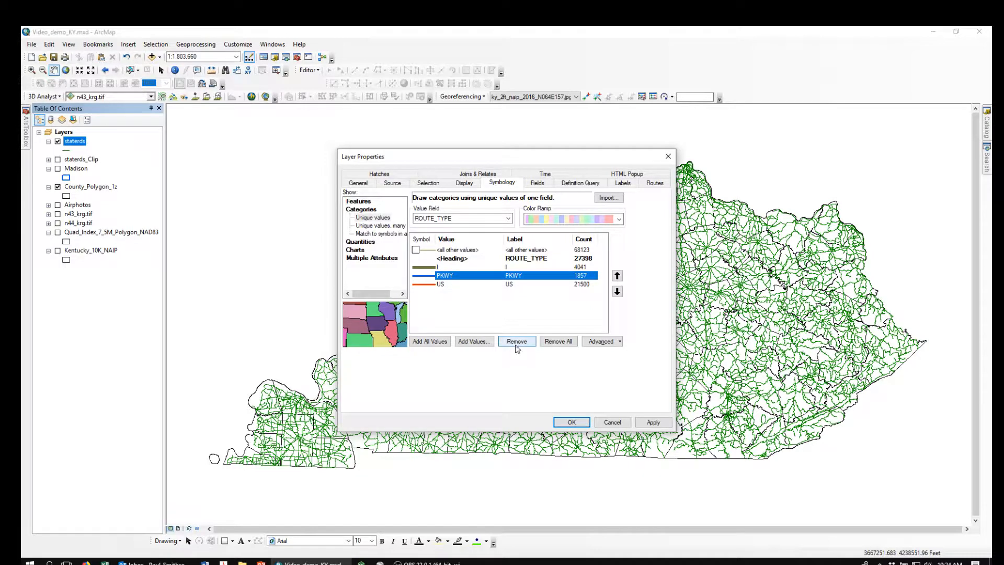
click(572, 423)
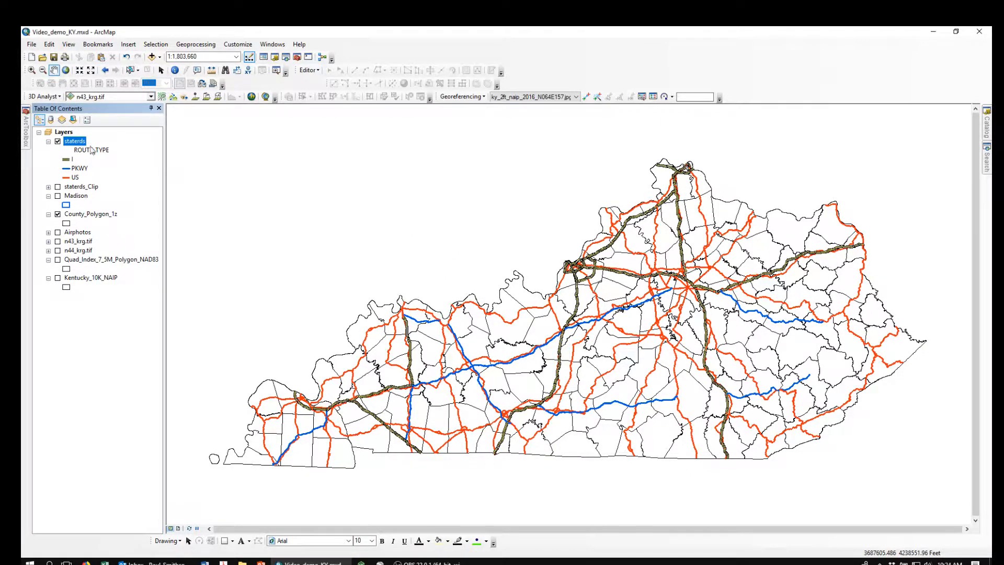
- Turn on labels for the staterds layer and choose SHIELD_LBL as the label field
double_click(76, 142)
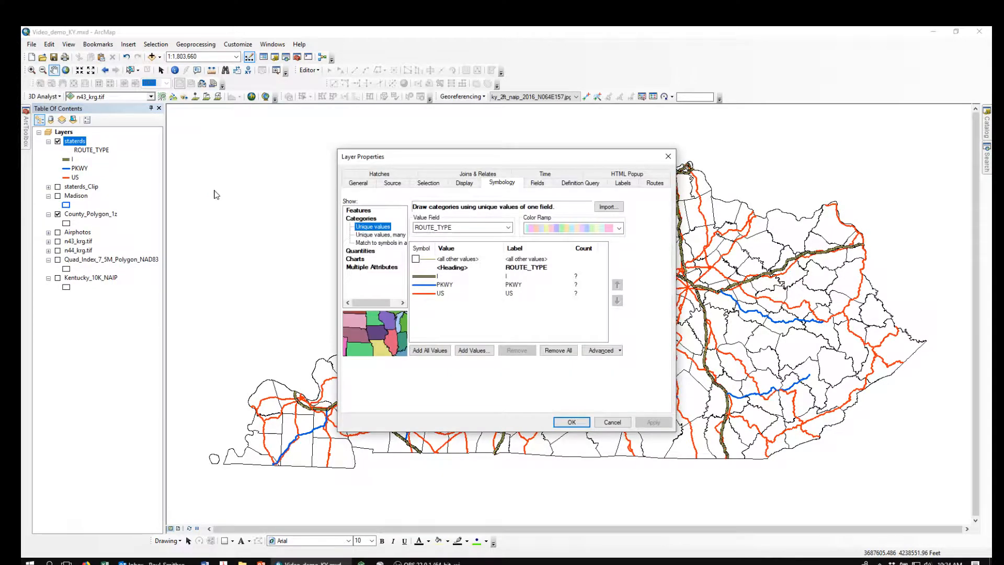
click(624, 183)
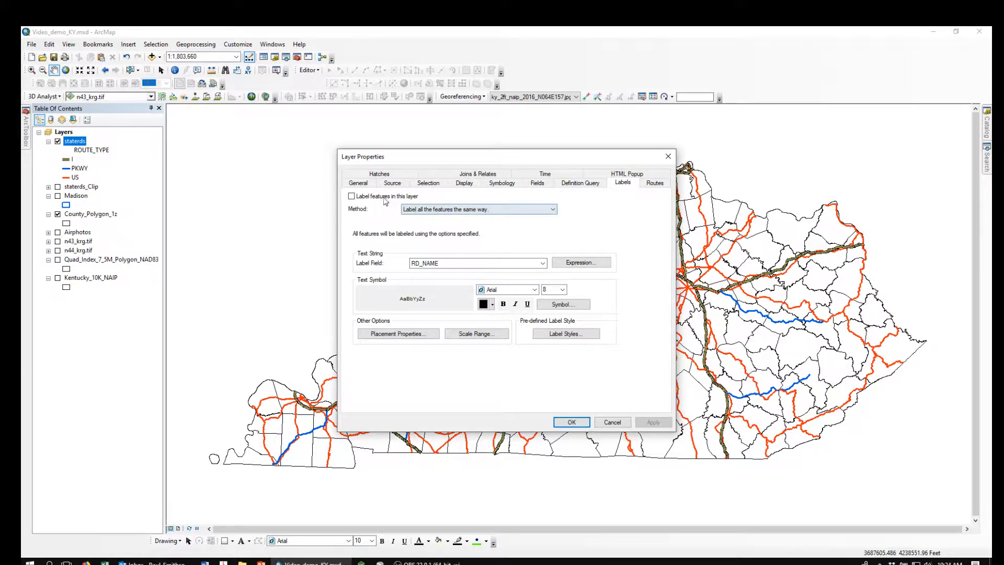
click(352, 197)
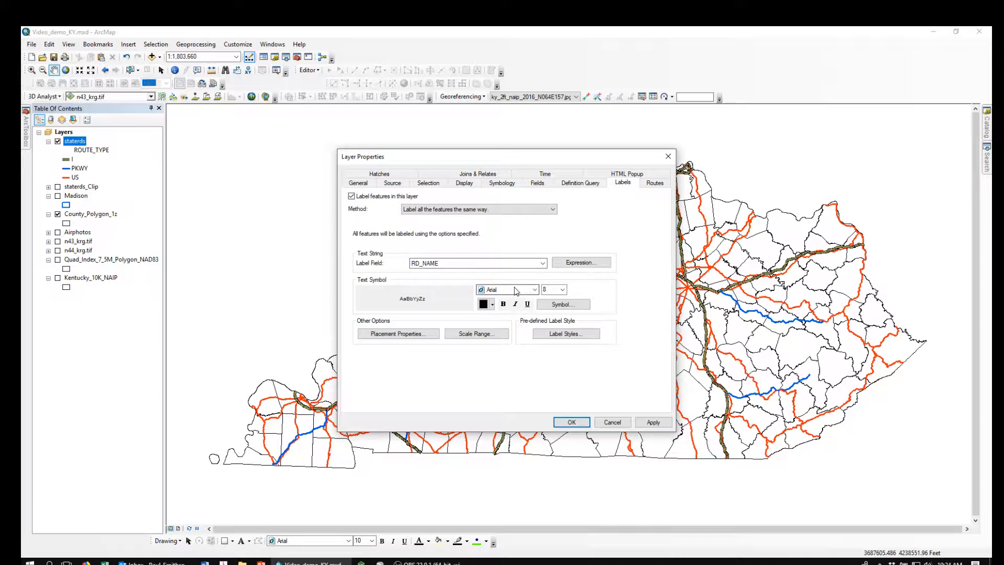
click(543, 264)
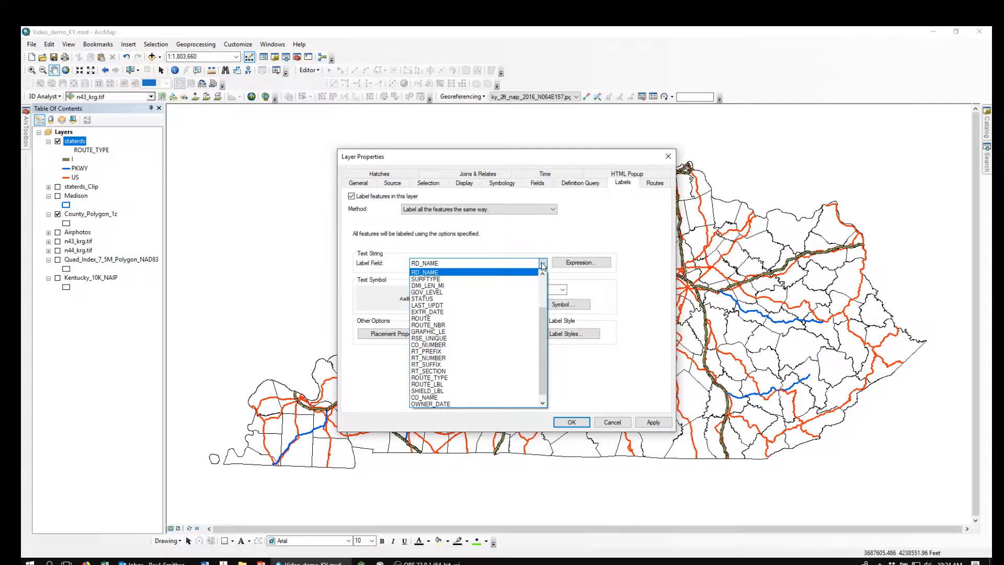
mouse_move(543, 319)
mouse_down()
mouse_move(545, 287)
mouse_move(553, 323)
mouse_up()
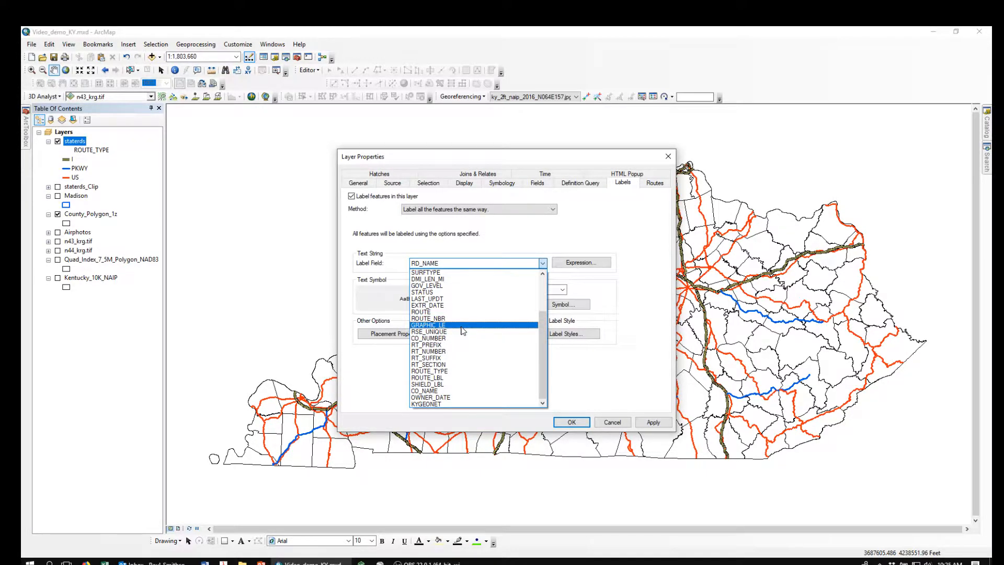
click(424, 385)
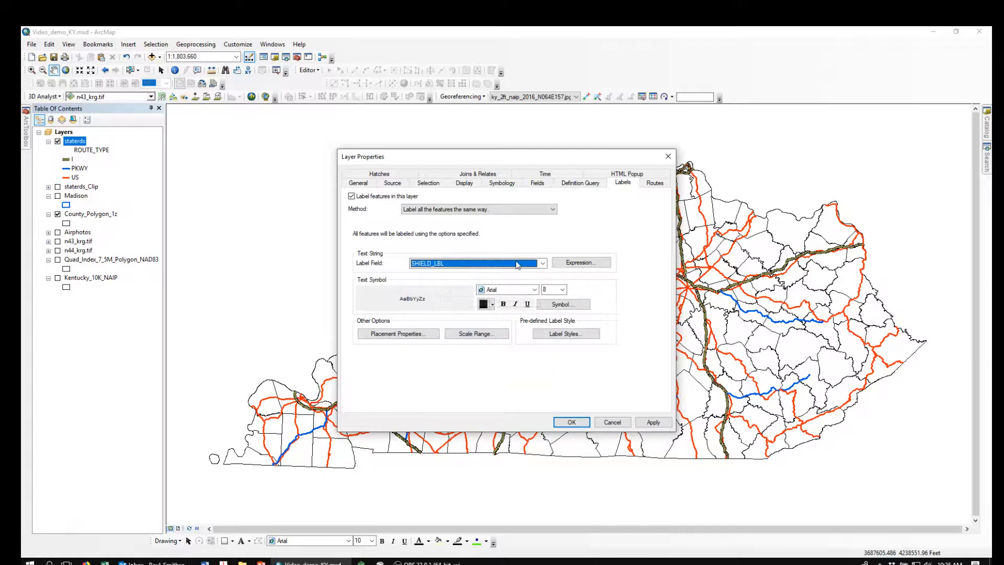
- Set staterds labeling to define classes labeled differently, using SHIELD_LBL as the label field, and generate label classes from the symbol classes
click(553, 210)
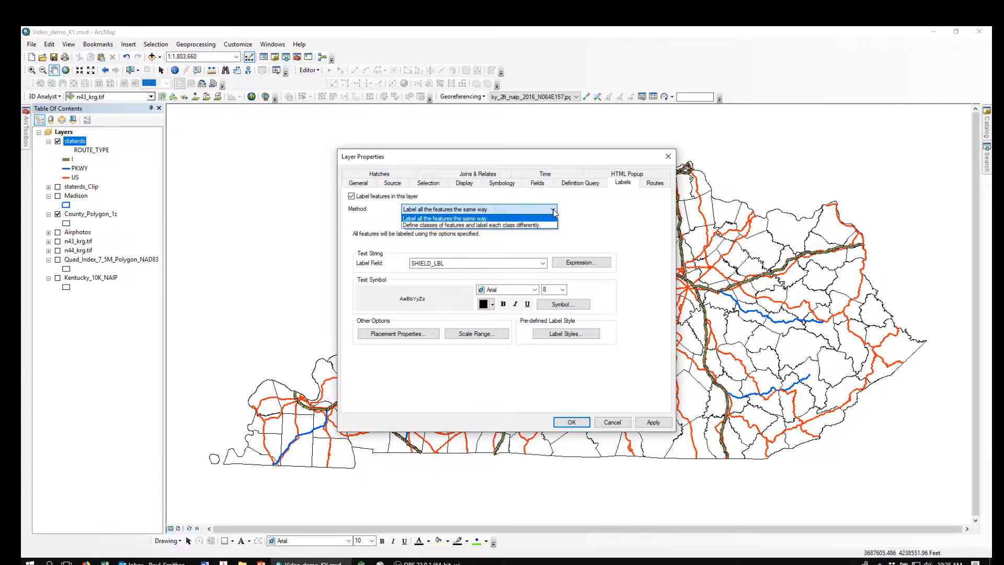
click(454, 224)
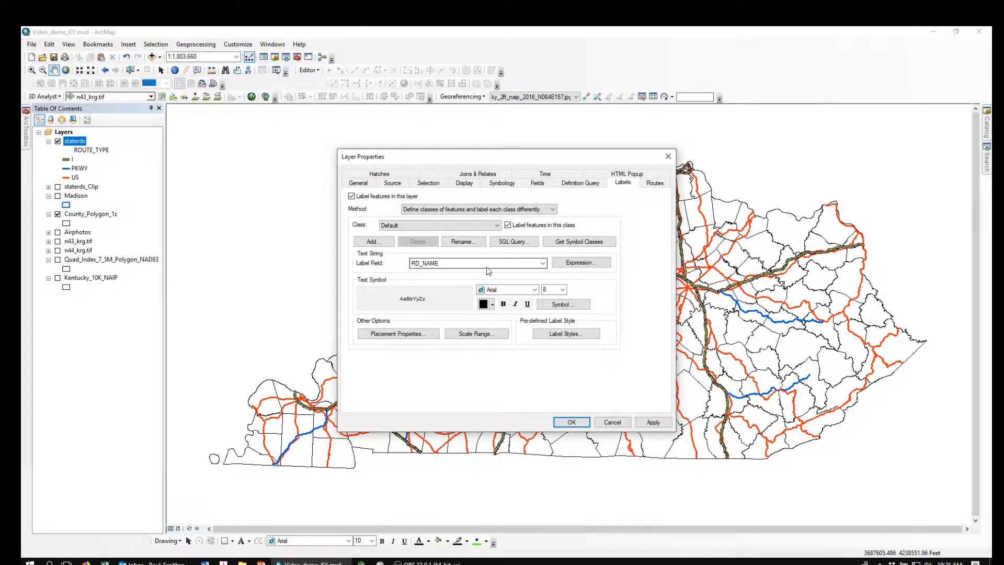
click(544, 265)
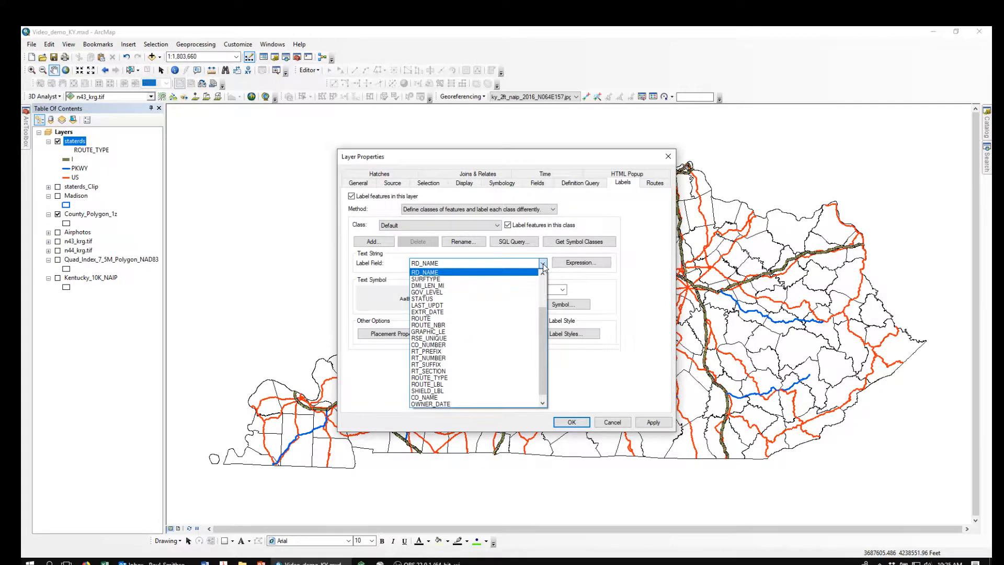
click(431, 392)
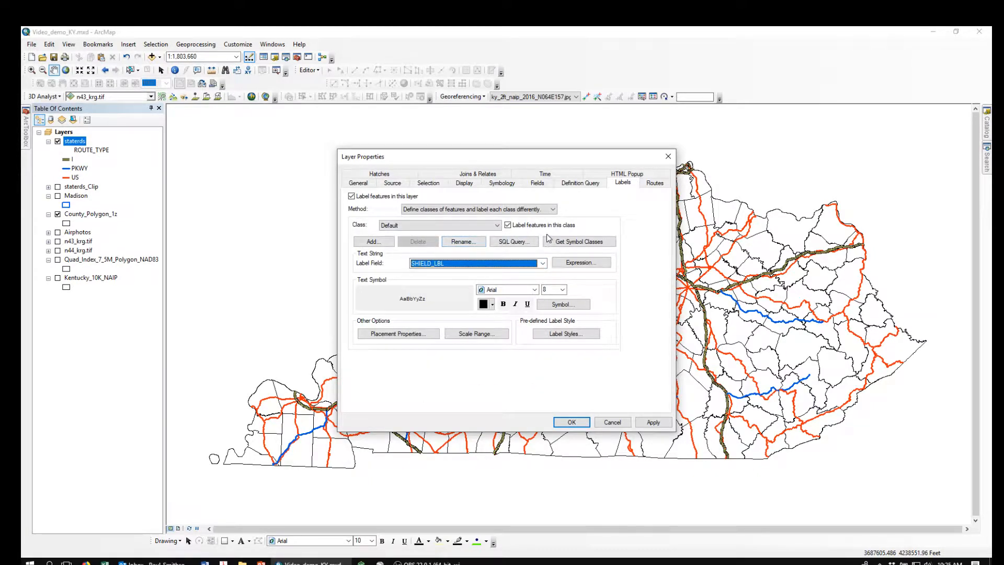
click(576, 242)
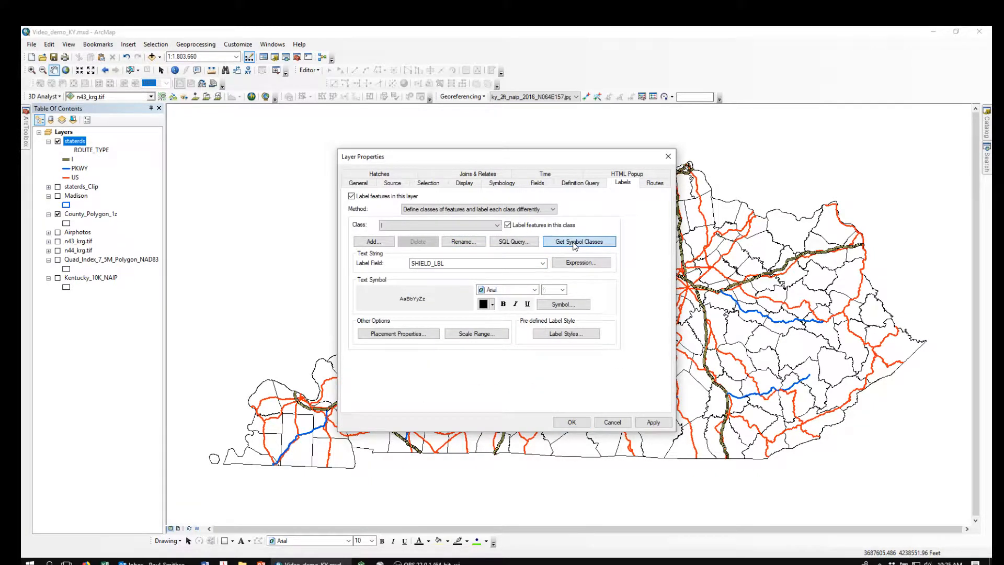
click(499, 225)
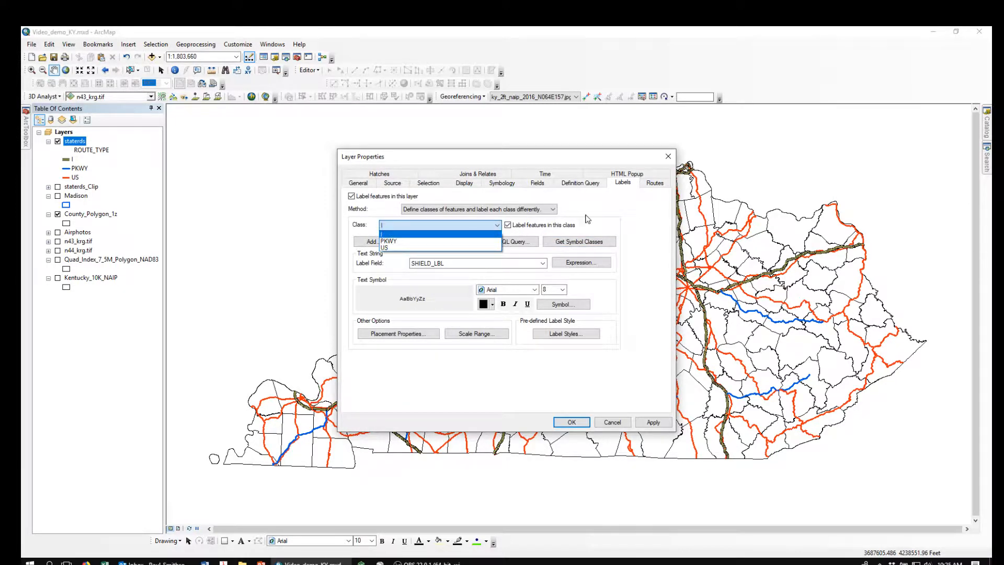
click(643, 228)
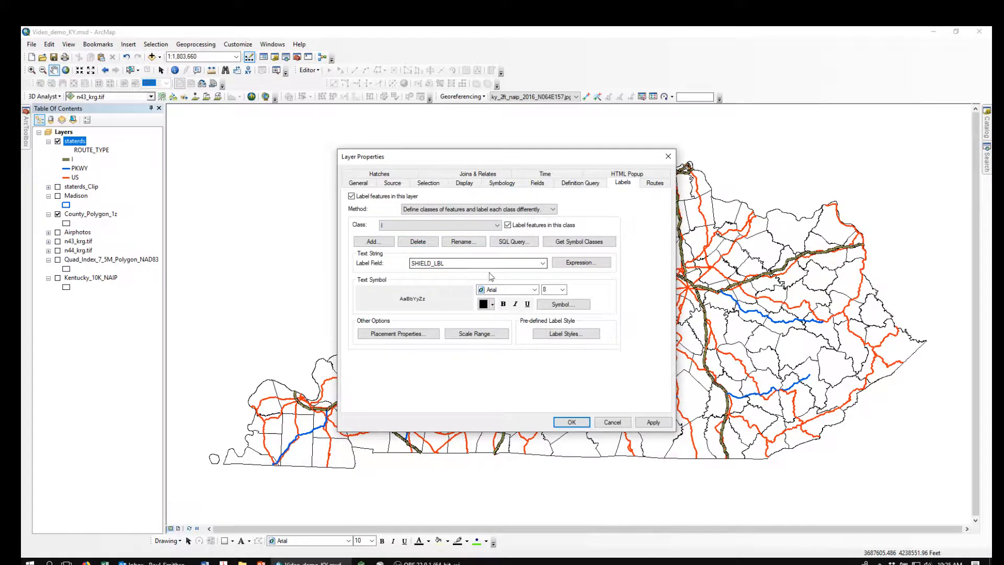
- Give the I label class the U.S. Interstate HWY text symbol with horizontal label orientation
click(562, 307)
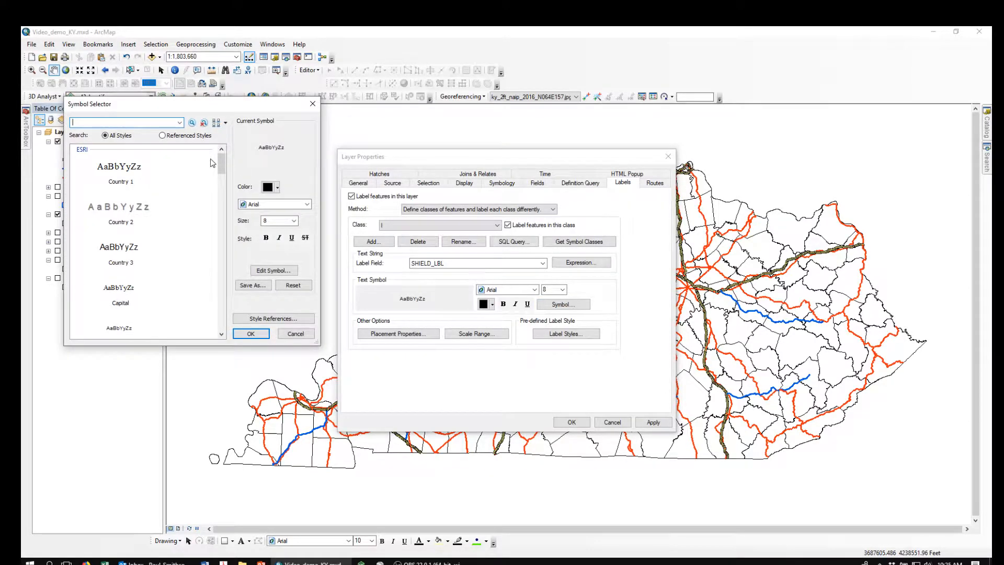
drag(222, 168, 264, 306)
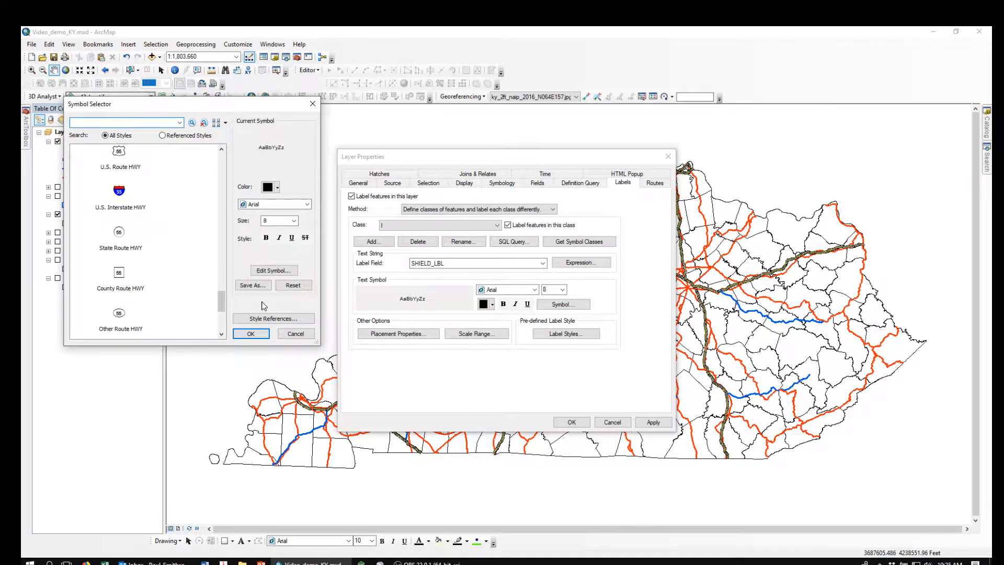
double_click(119, 191)
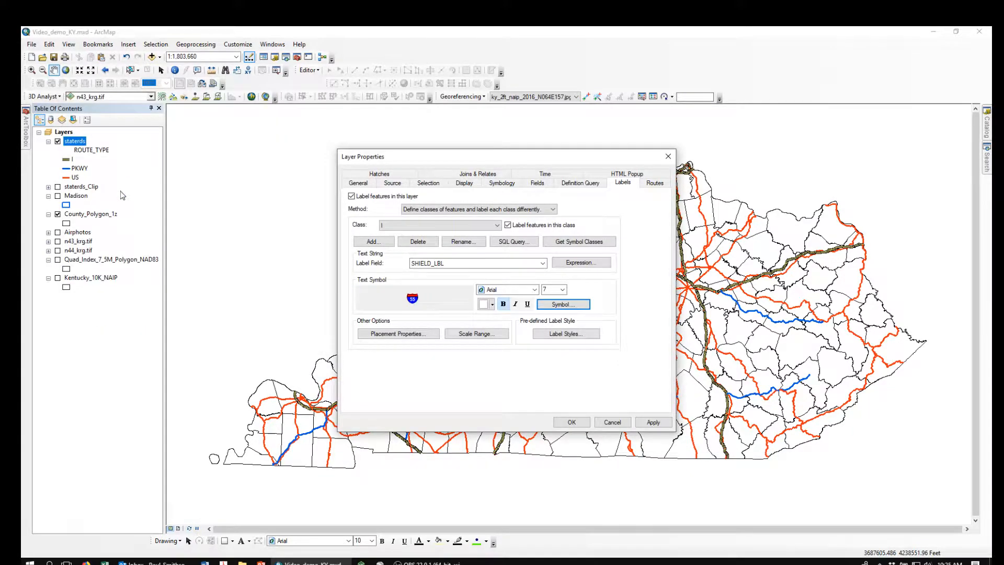
click(401, 338)
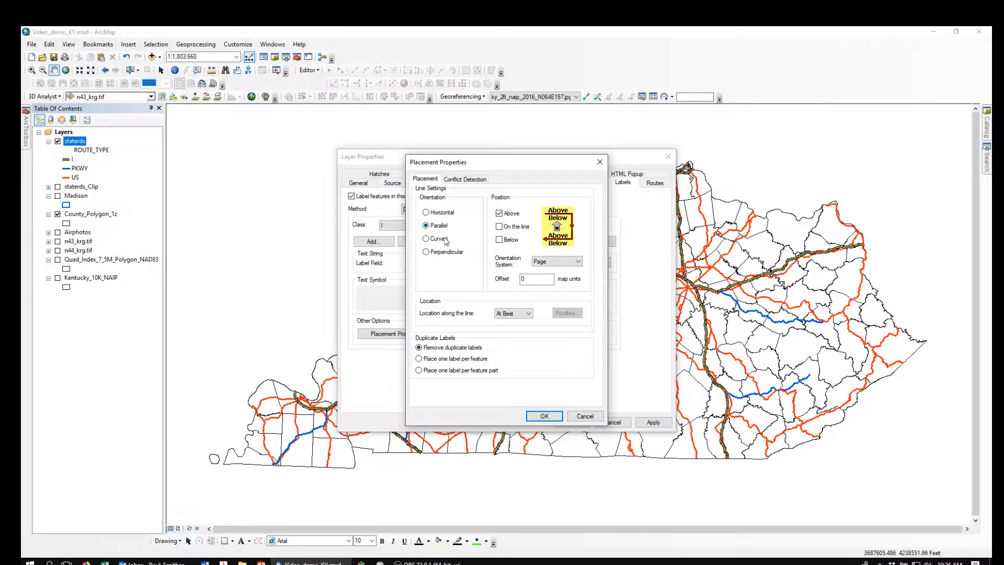
click(426, 213)
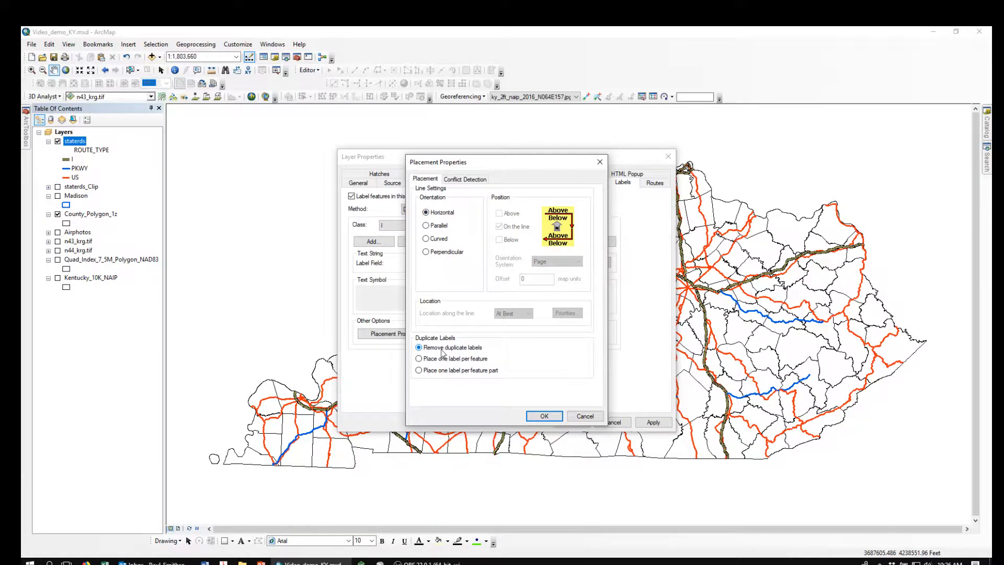
click(545, 416)
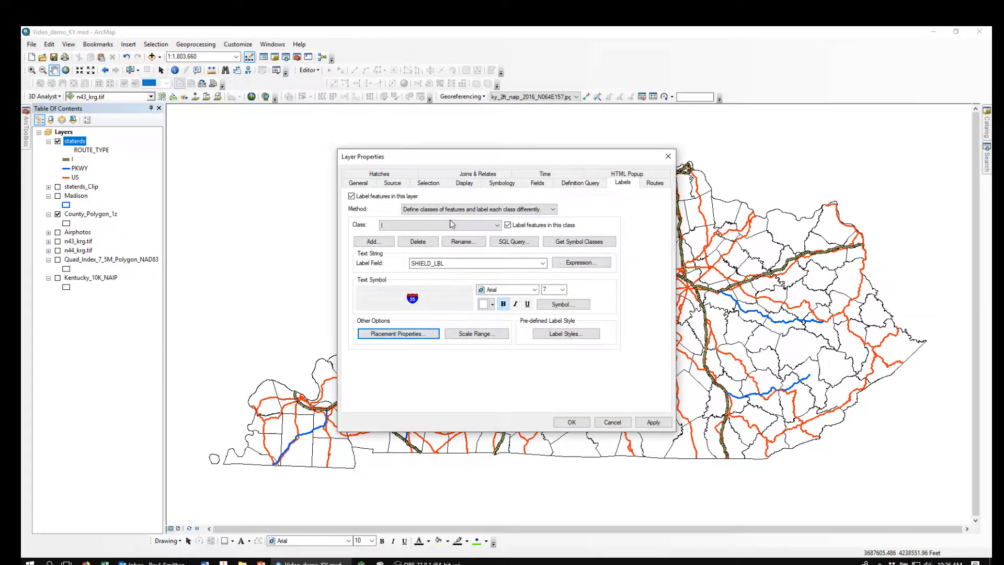
- Give the US label class the U.S. Route HWY text symbol with horizontal label orientation
click(497, 225)
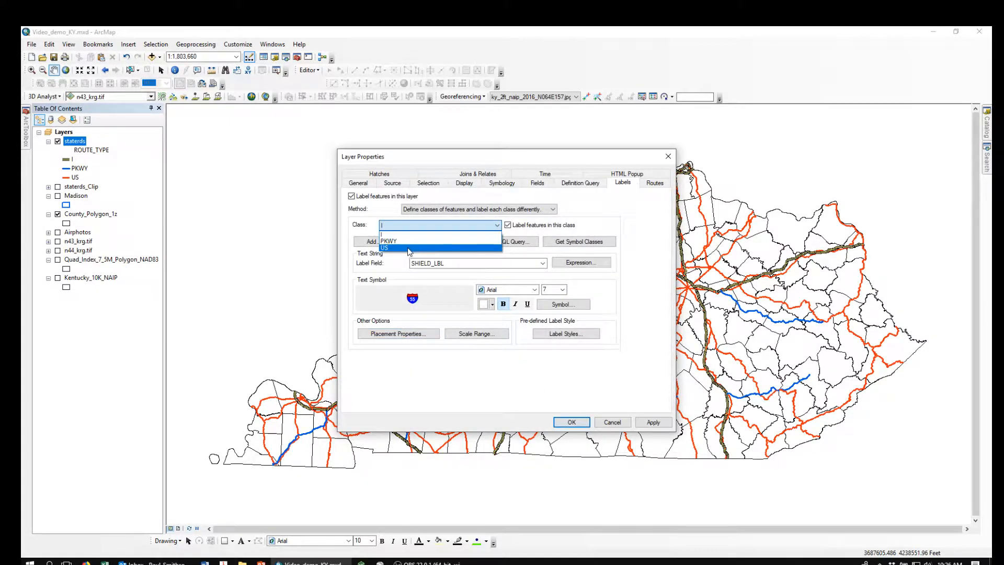
click(405, 248)
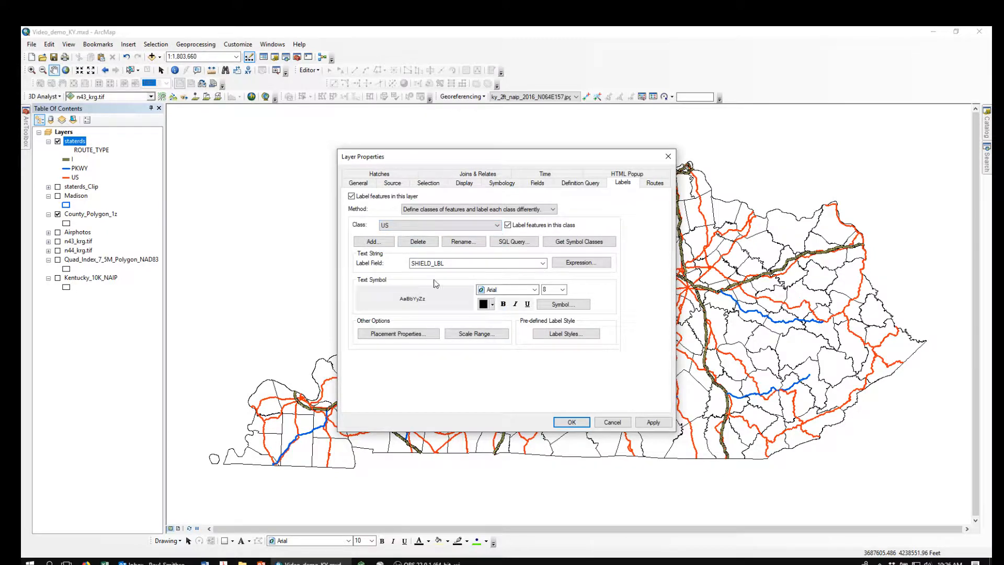
click(562, 309)
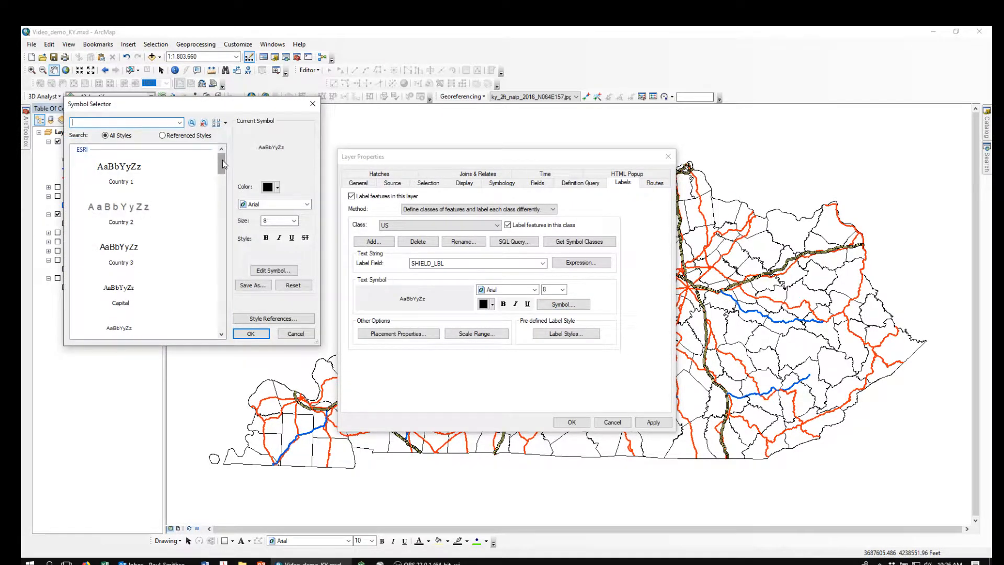
drag(222, 160, 248, 290)
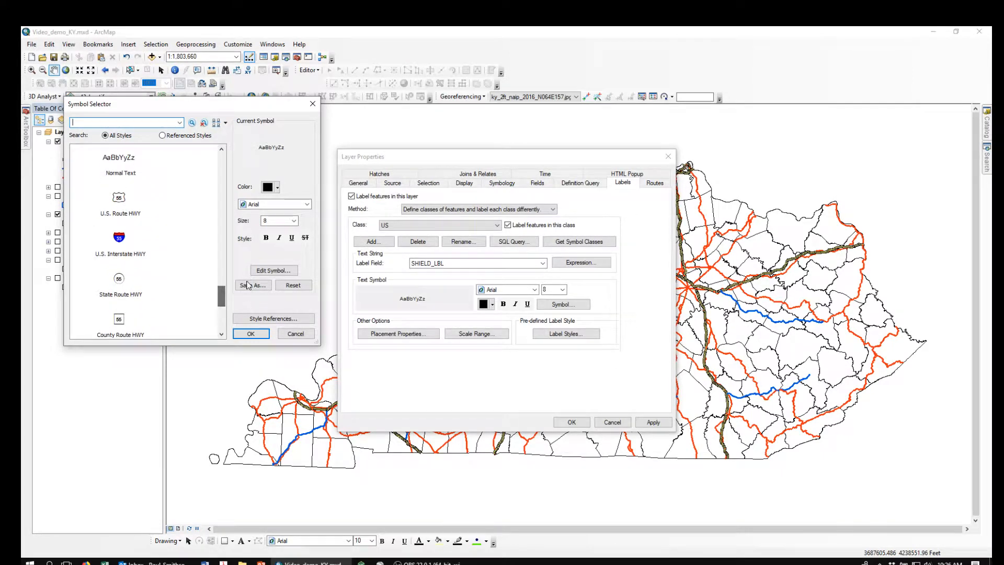
double_click(120, 204)
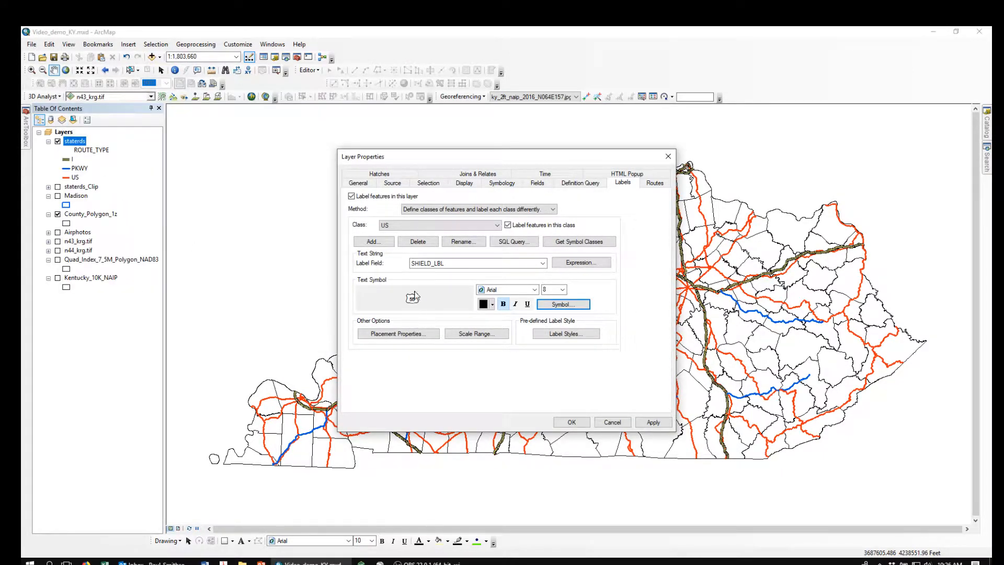
click(401, 338)
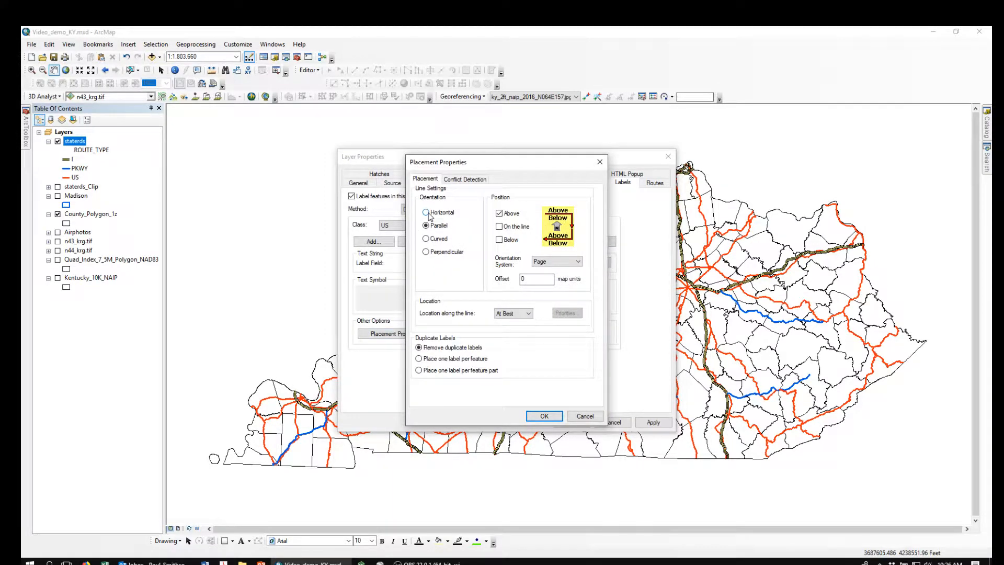
click(428, 213)
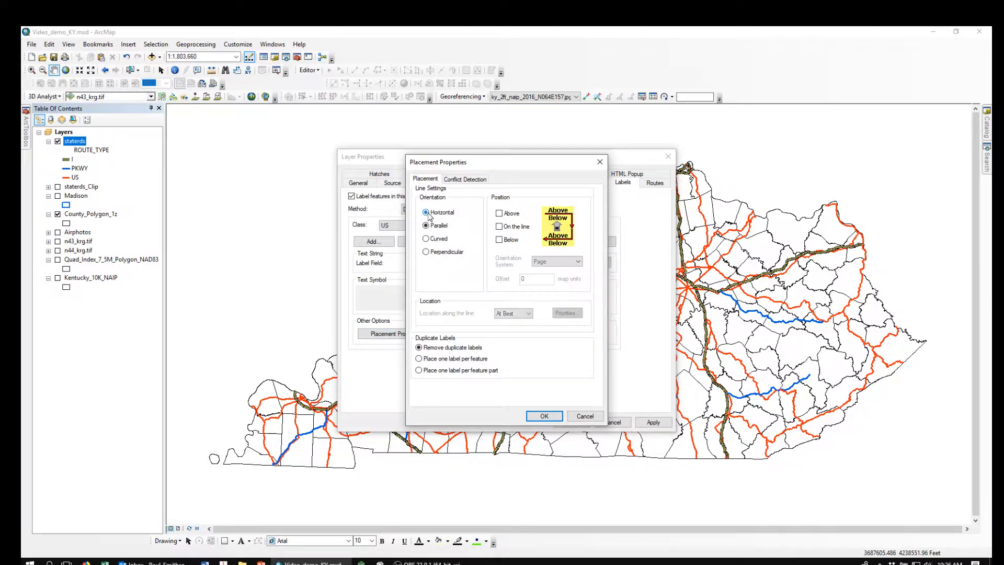
click(543, 417)
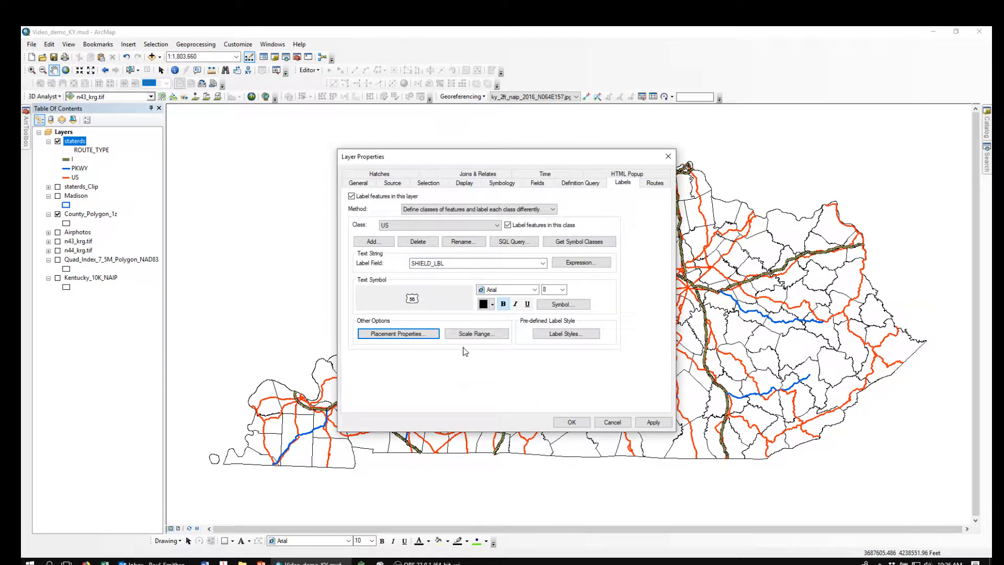
- Give the PKWY label class the Other Route HWY text symbol with horizontal orientation and apply the staterds labels to the map
click(498, 225)
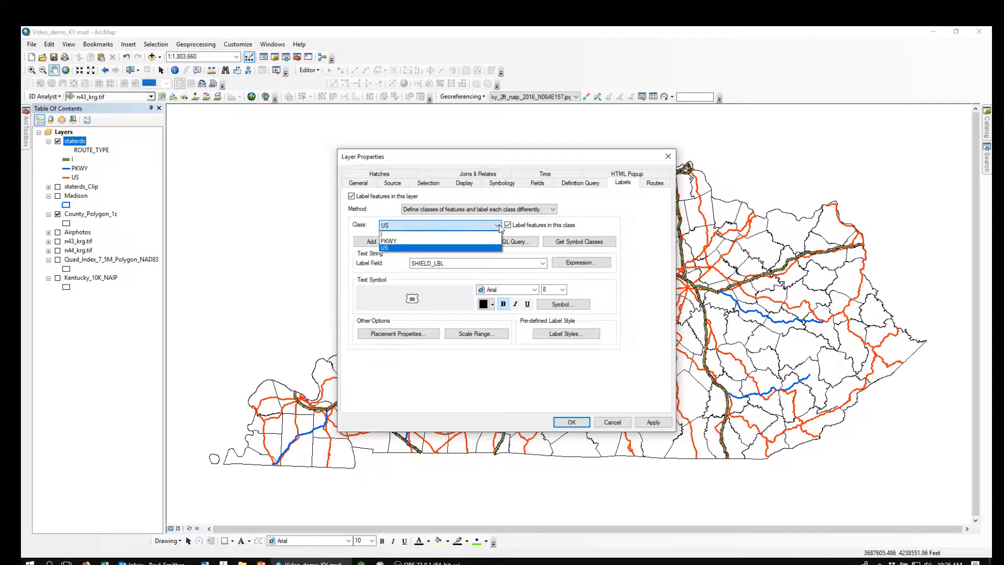
click(396, 243)
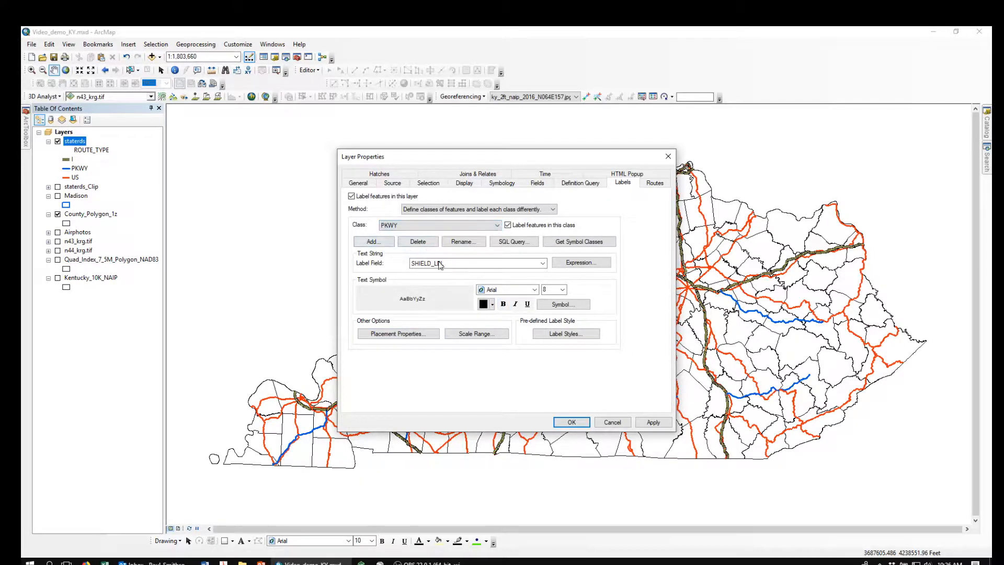
click(564, 304)
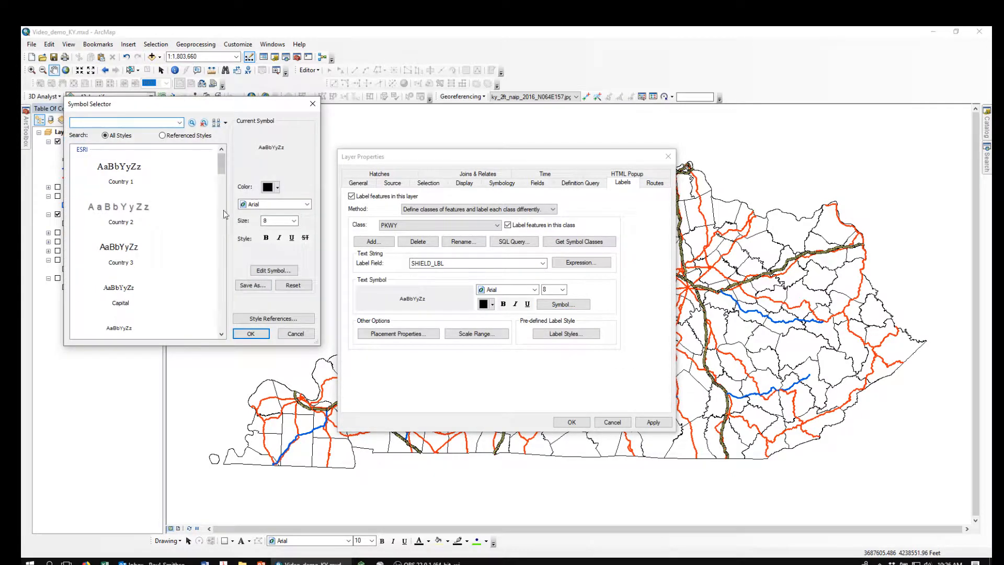
drag(224, 168, 257, 315)
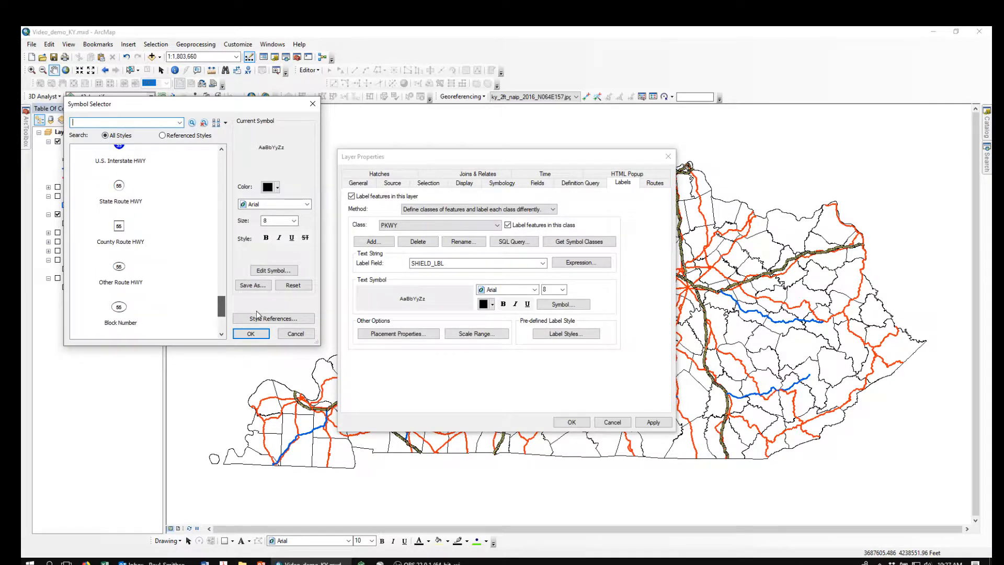
double_click(119, 268)
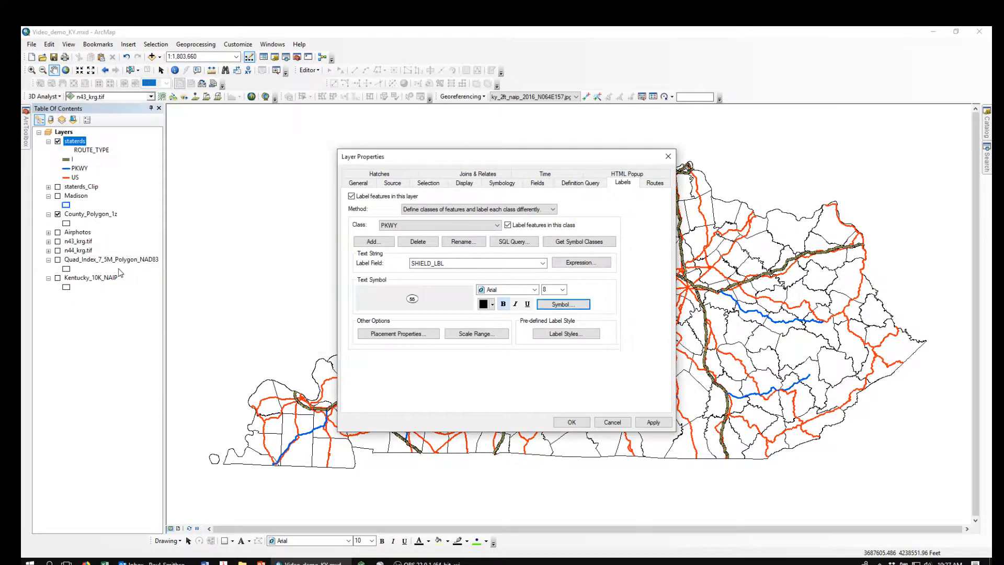
click(408, 334)
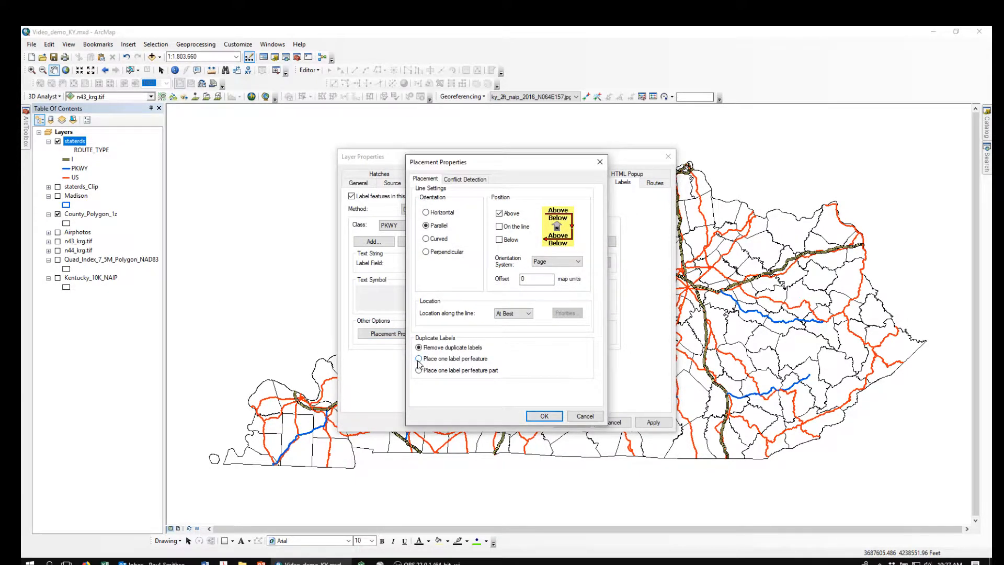
click(426, 213)
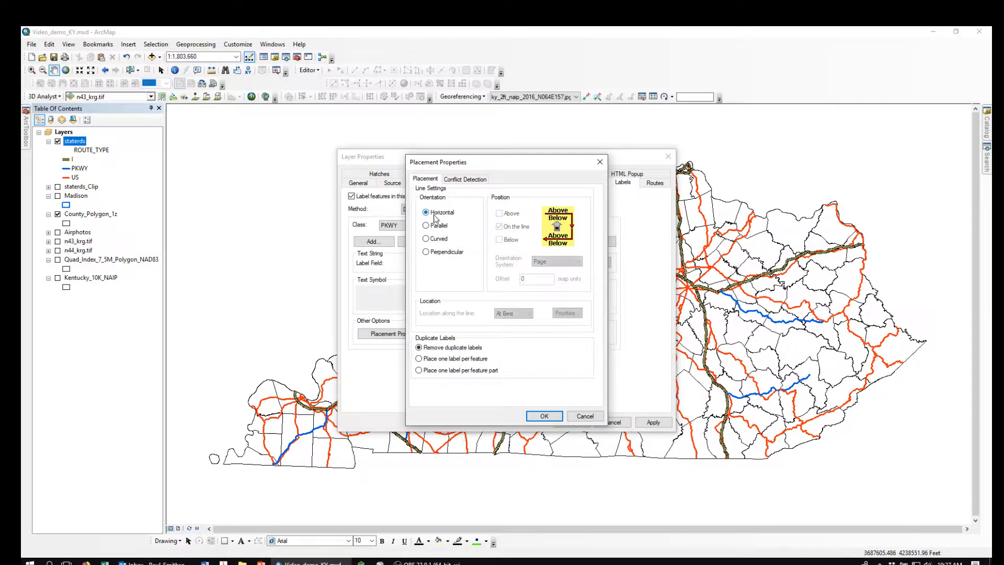
click(543, 417)
click(572, 423)
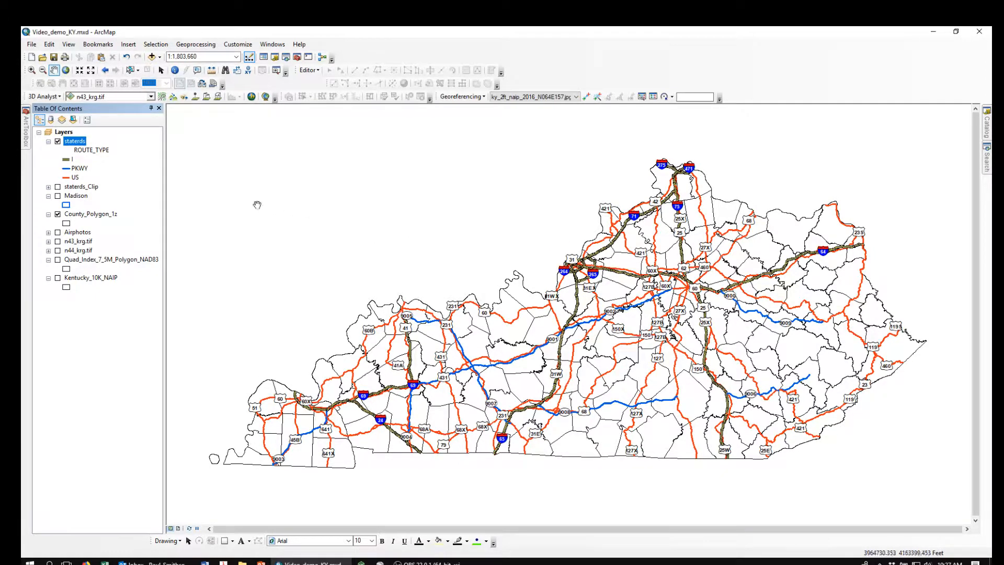
- Review the staterds layer's route type symbology, label class settings and the text symbol of the I class
double_click(73, 142)
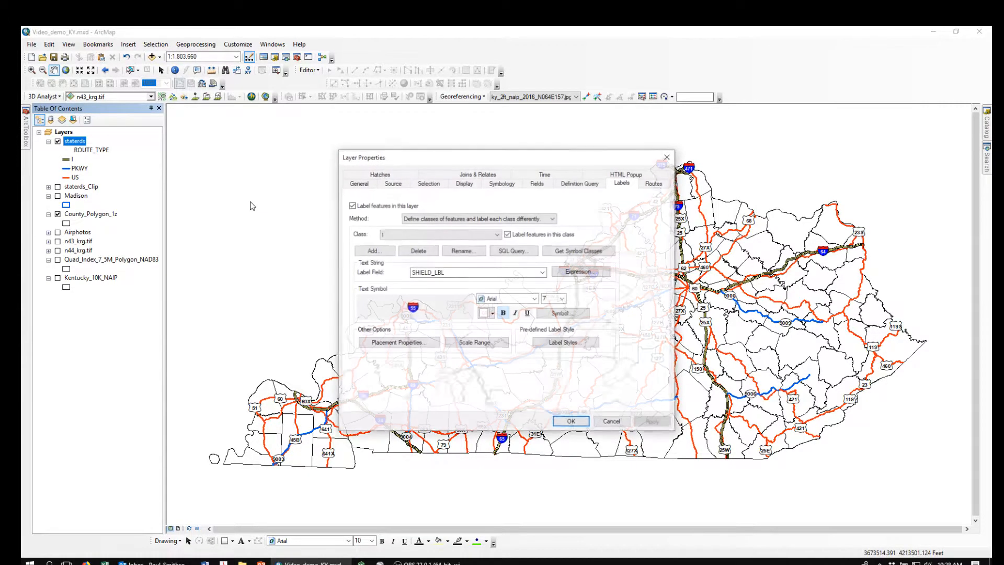
click(502, 184)
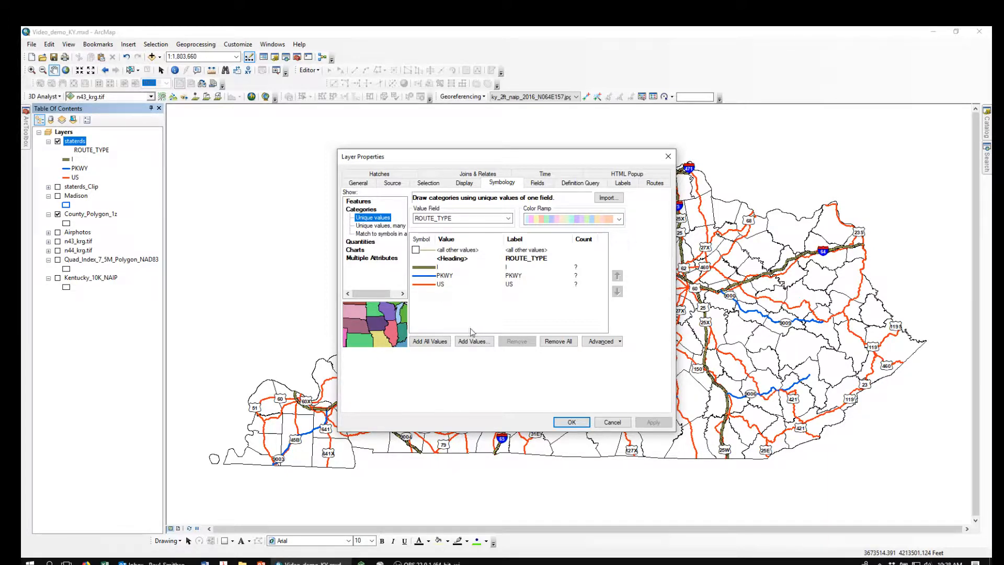
click(623, 183)
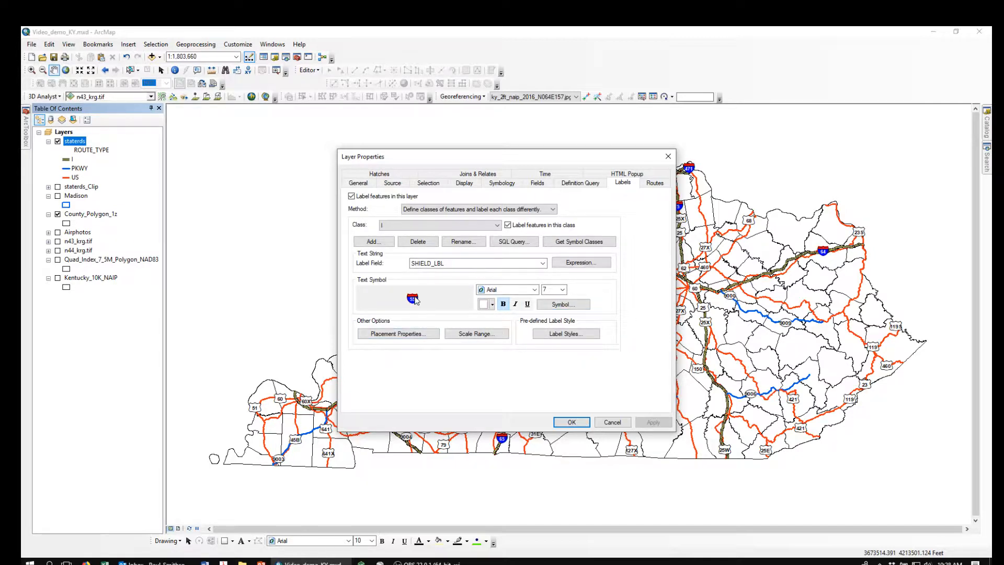
click(566, 308)
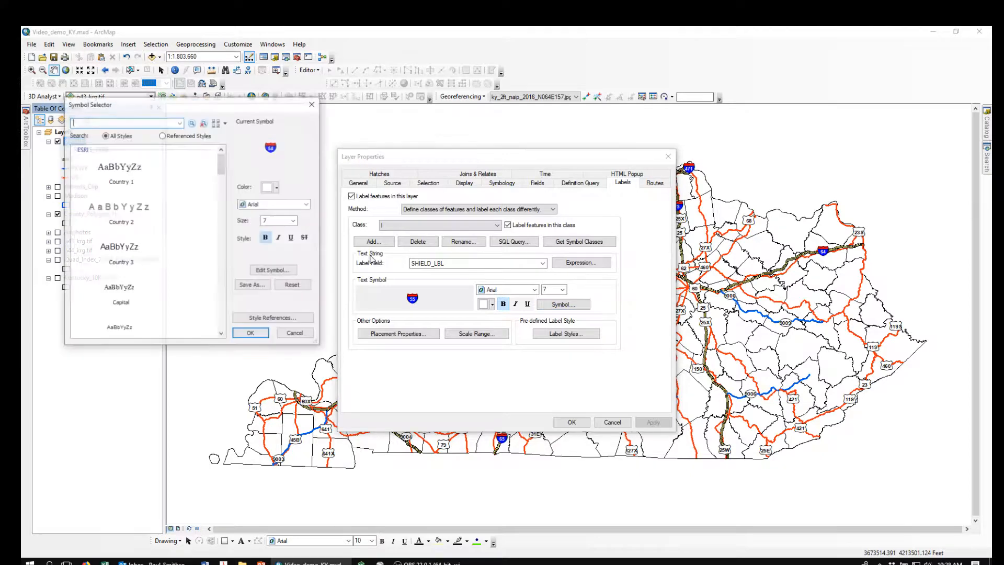
drag(222, 170, 228, 193)
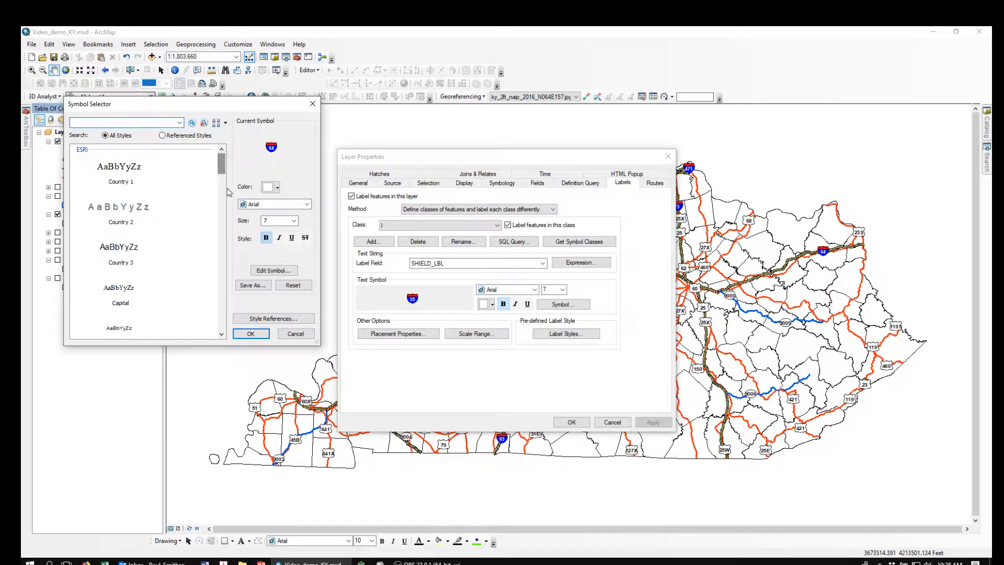
click(258, 336)
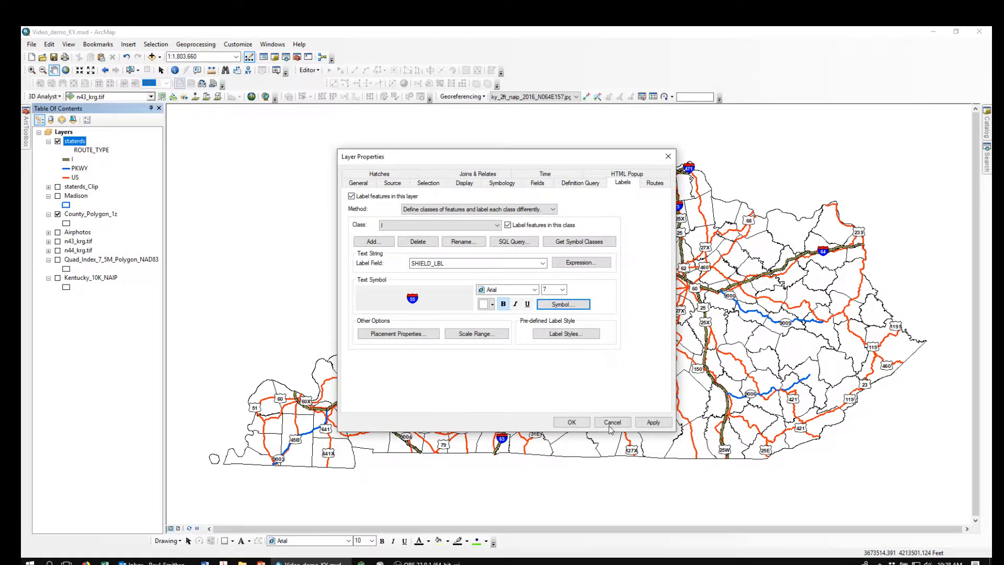
click(572, 422)
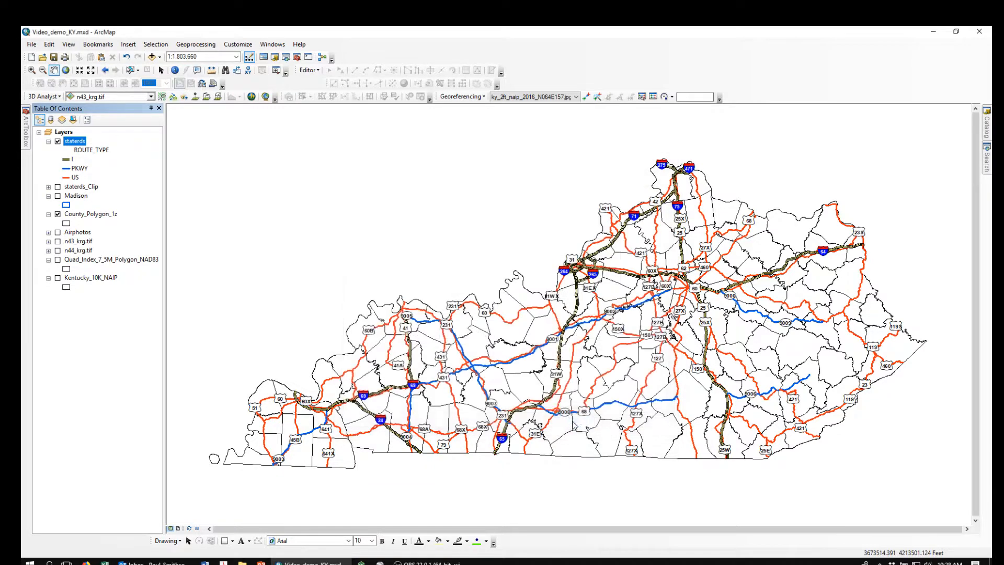
click(54, 70)
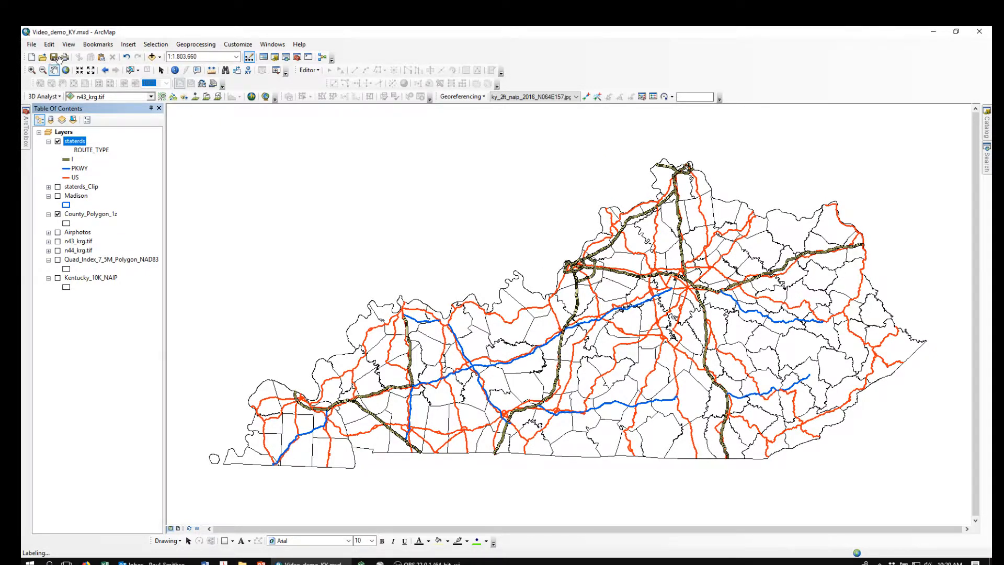
click(162, 71)
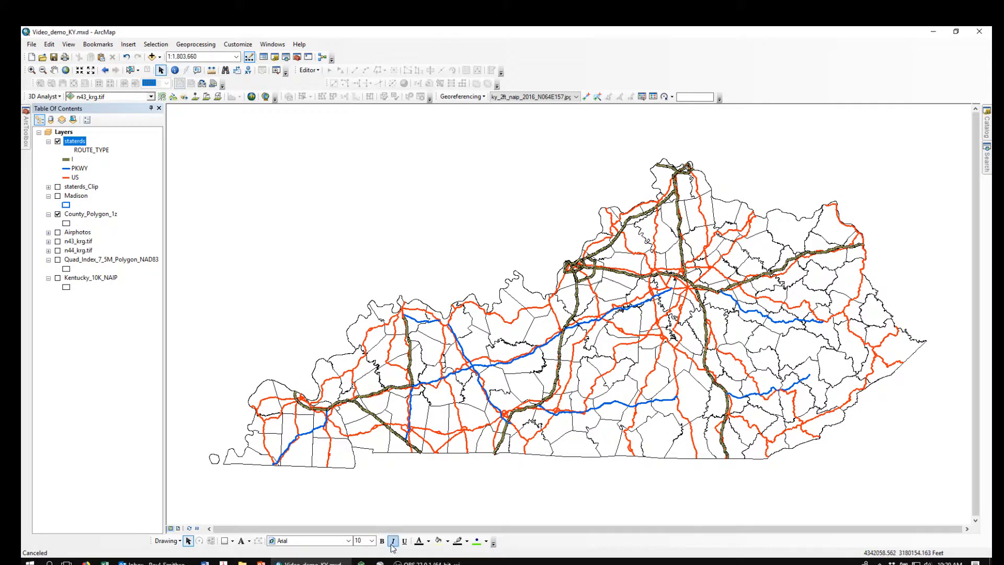
mouse_move(424, 563)
click(464, 514)
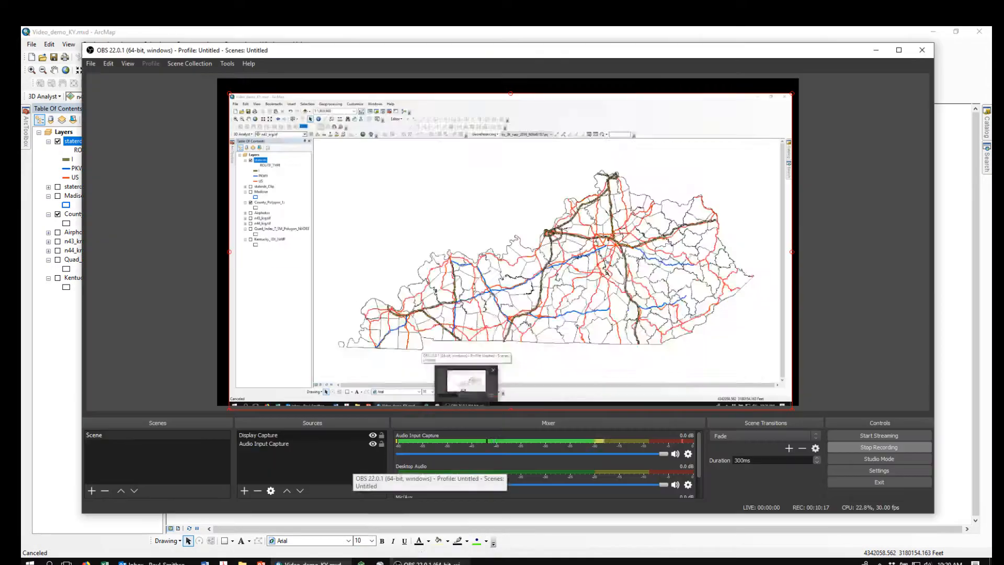